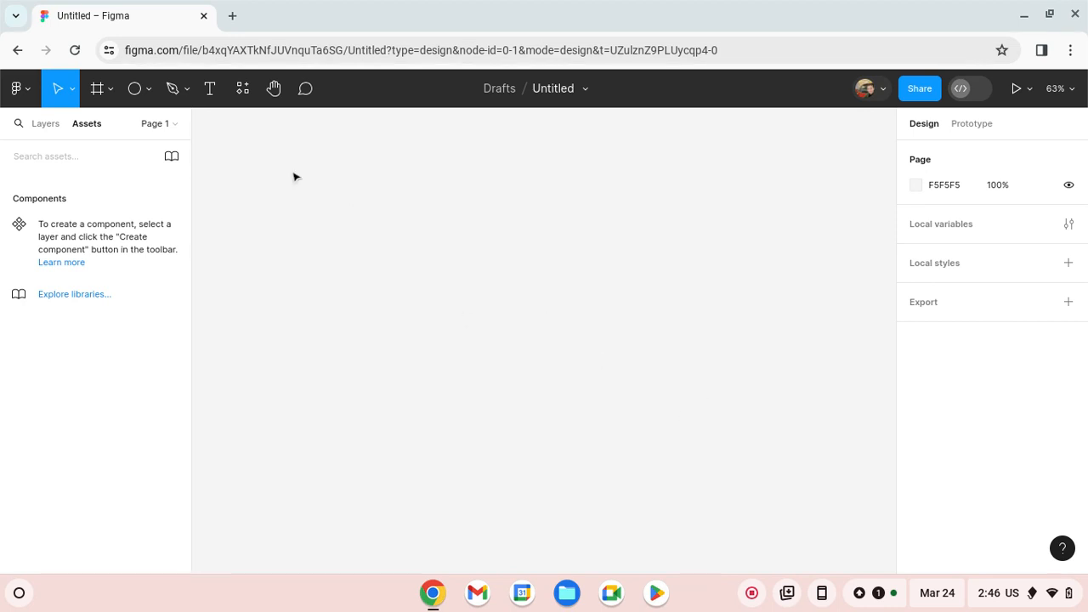
Step: Place a 100 × 100 circle on the empty canvas and fill it with warm grey C1BEB8
left_click(133, 89)
left_click(320, 300)
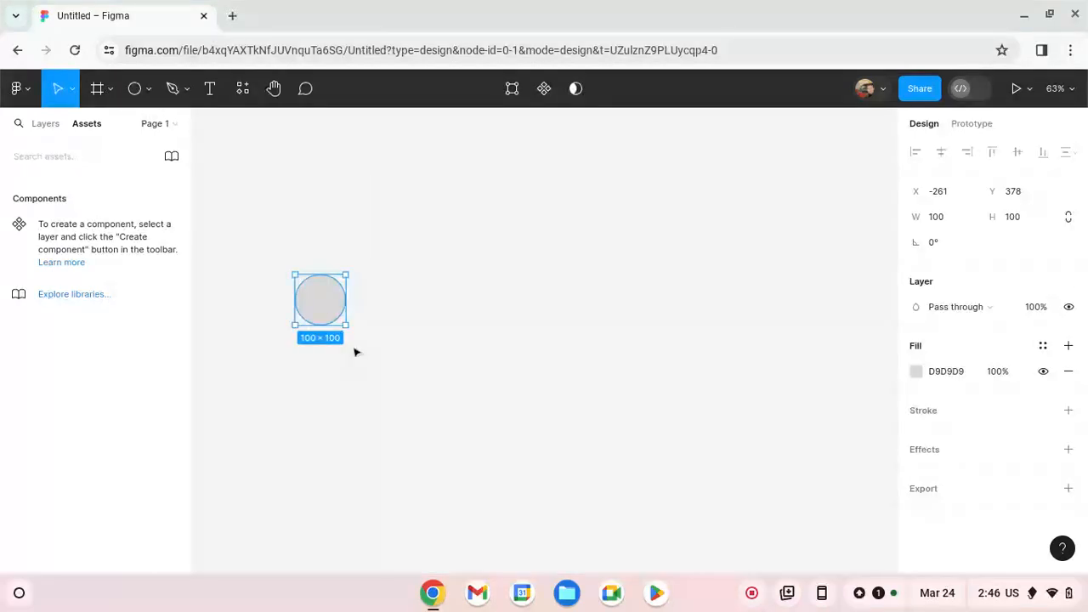
left_click(924, 376)
left_click(914, 376)
left_click_drag(828, 276, 724, 269)
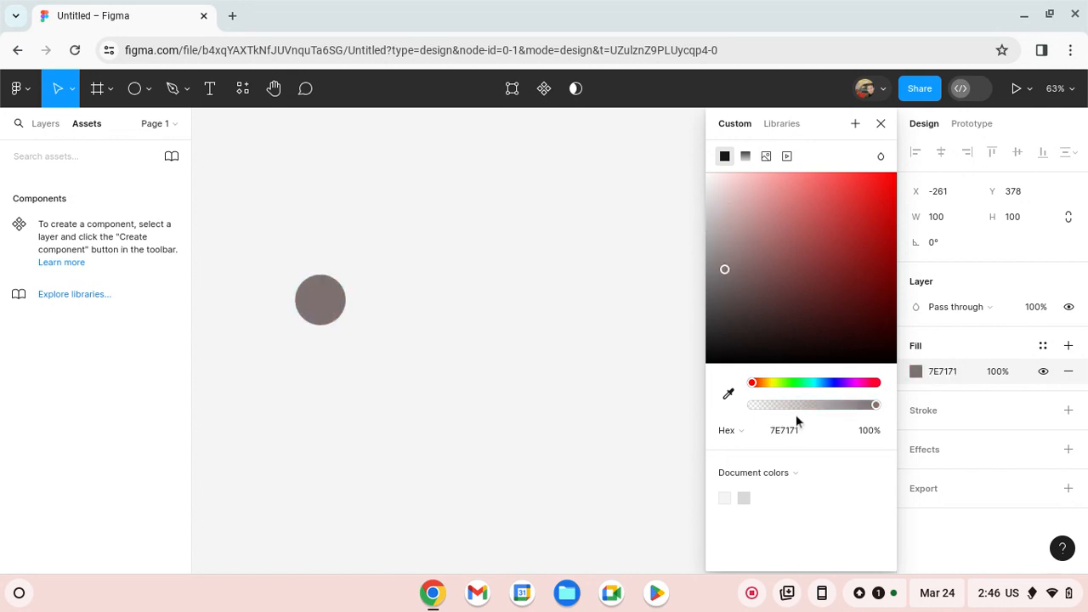
left_click_drag(761, 382, 767, 377)
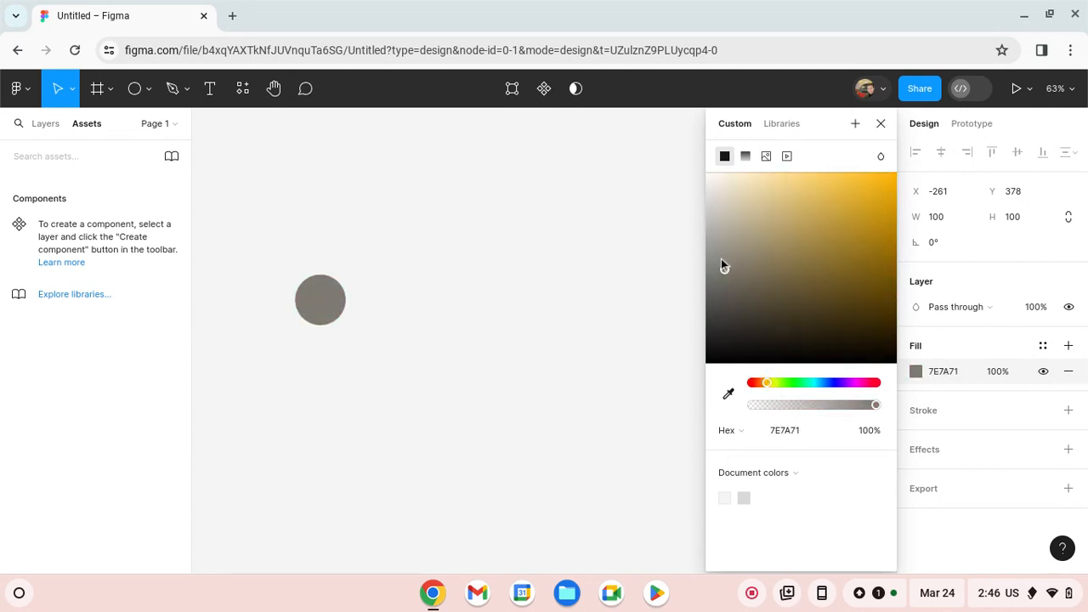
left_click_drag(721, 265, 714, 222)
left_click(520, 320)
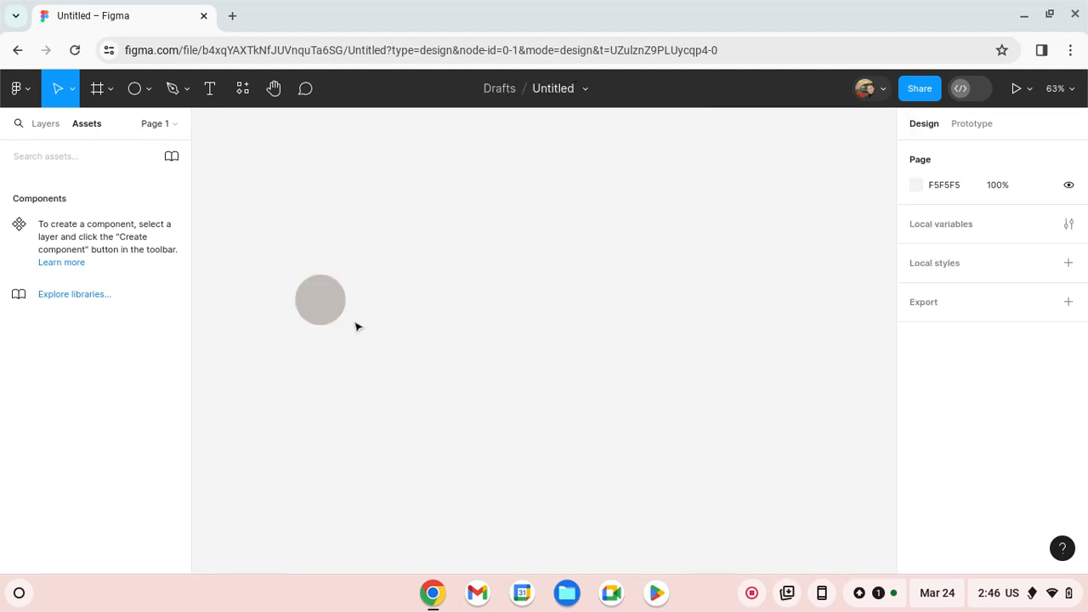
Step: Wrap the grey circle in an auto layout frame
left_click(319, 304)
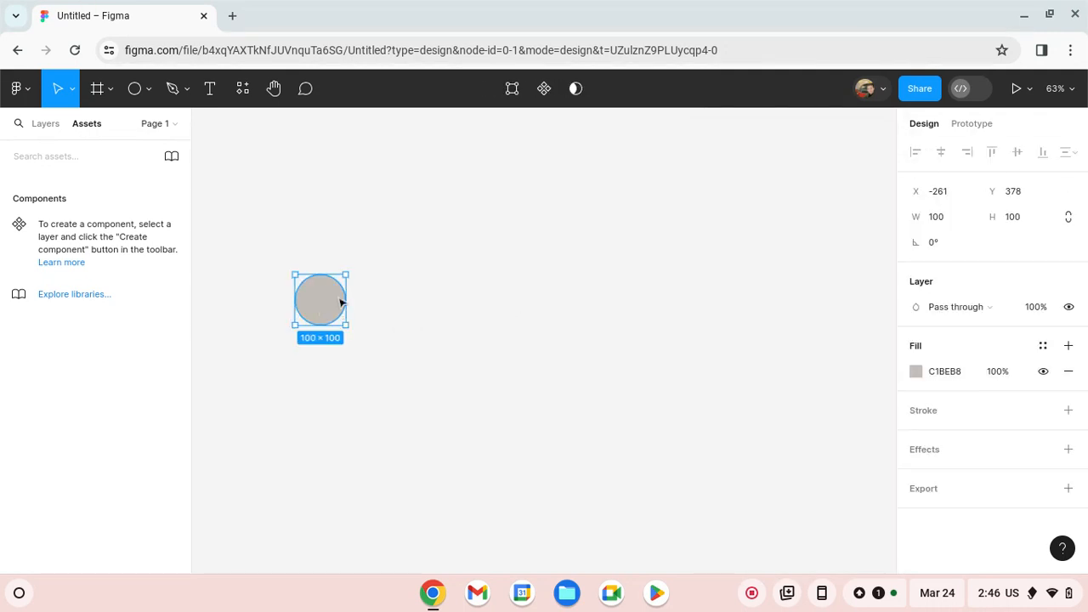
right_click(334, 291)
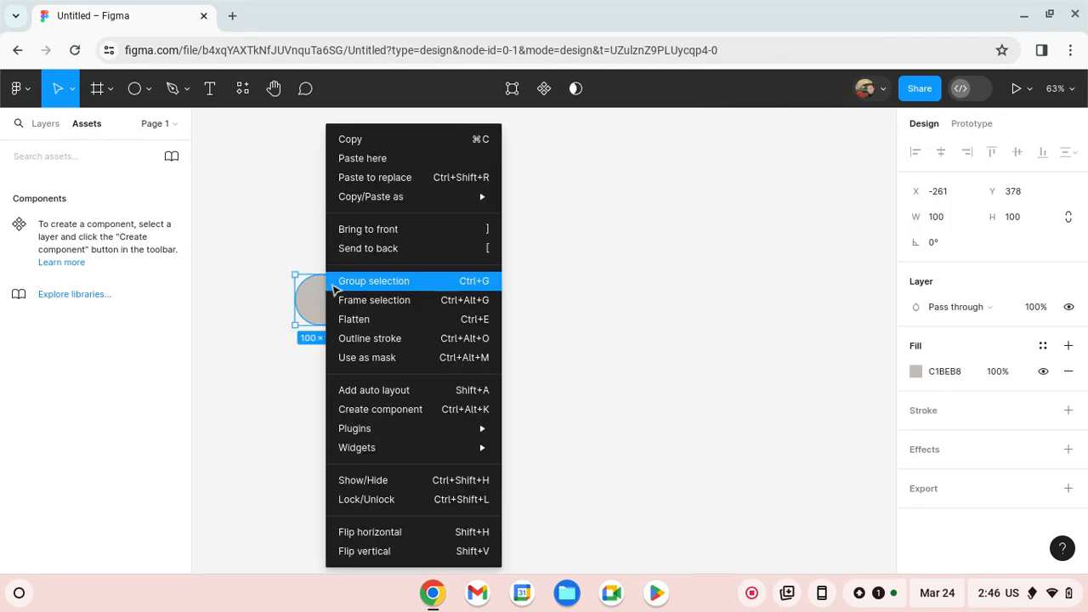
left_click(381, 391)
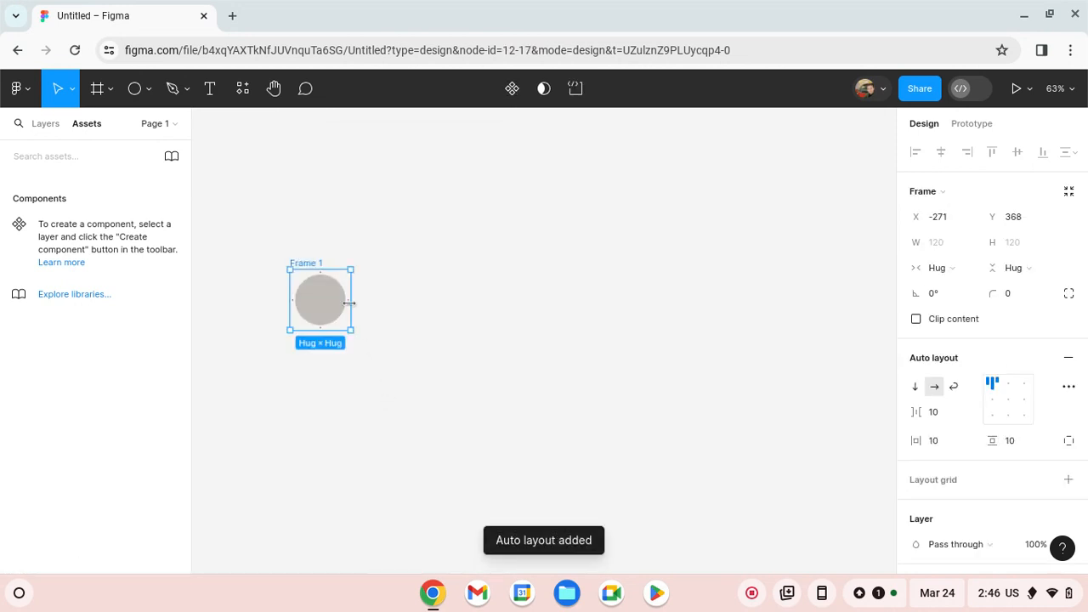
Step: Add a fill to the auto layout frame around the circle and colour it blue 457EC0
scroll(924, 496, "down", 2)
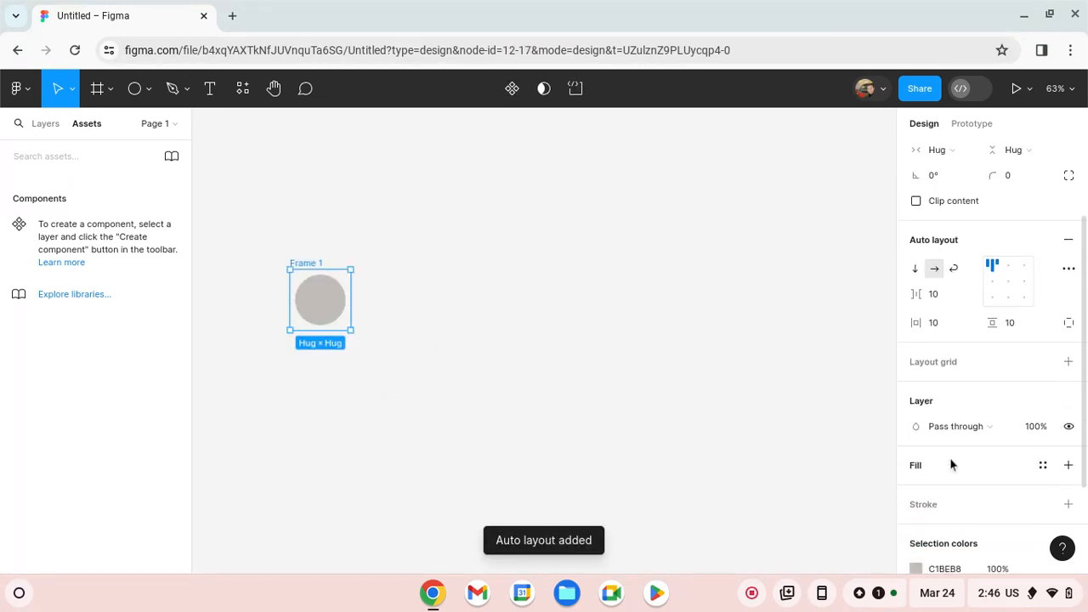
left_click(1068, 465)
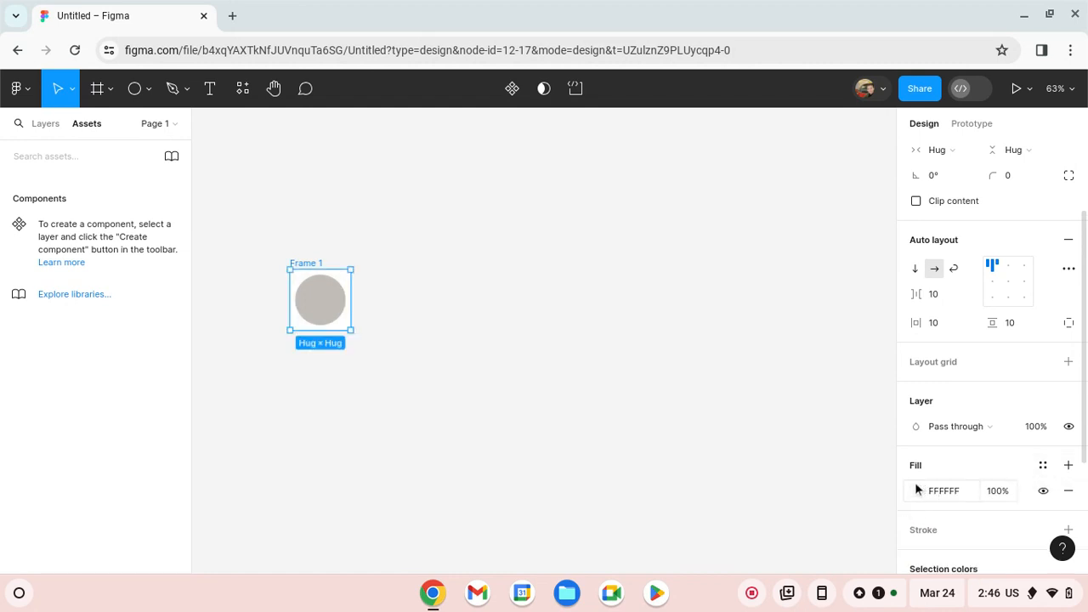
left_click(916, 492)
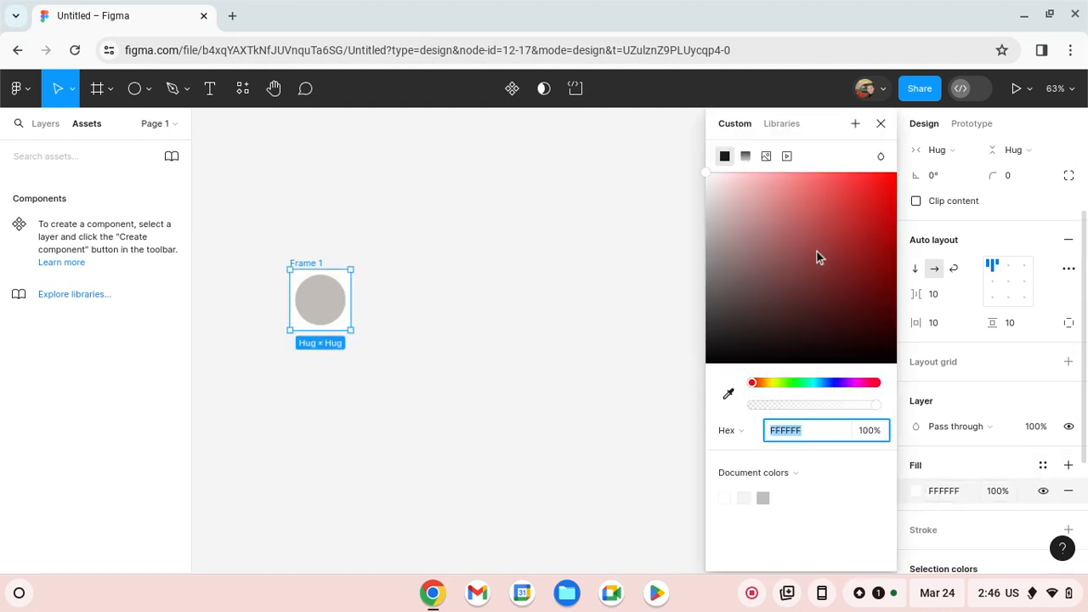
left_click_drag(821, 250, 845, 220)
left_click(834, 384)
left_click(826, 384)
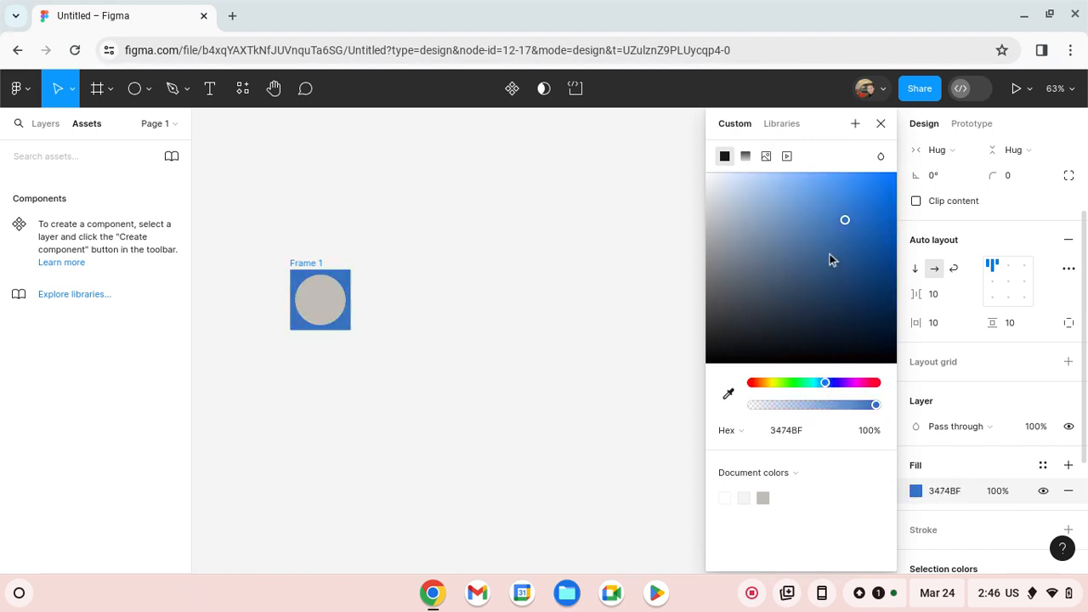
left_click_drag(828, 258, 829, 228)
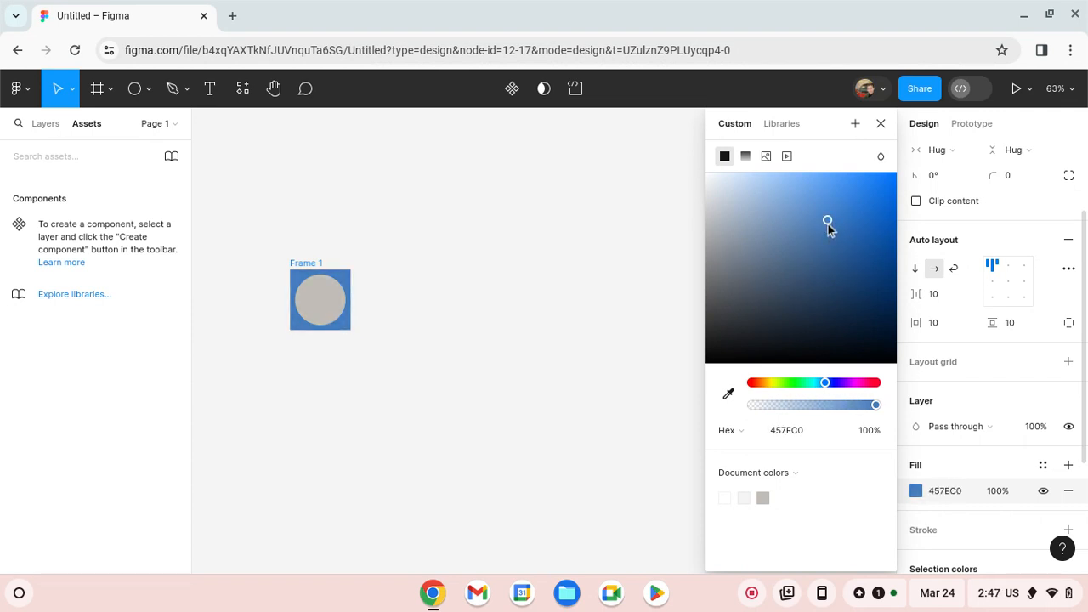
left_click(440, 309)
Step: Widen the blue frame to about 246 by extending its edge beyond the circle
left_click(353, 311)
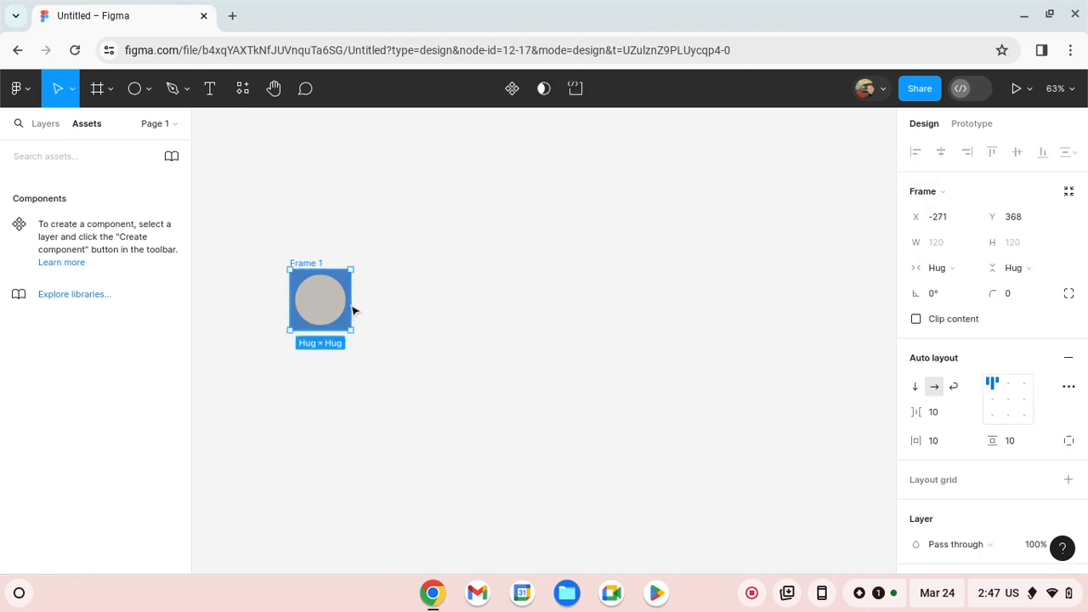
left_click_drag(353, 305, 414, 311)
left_click(454, 301)
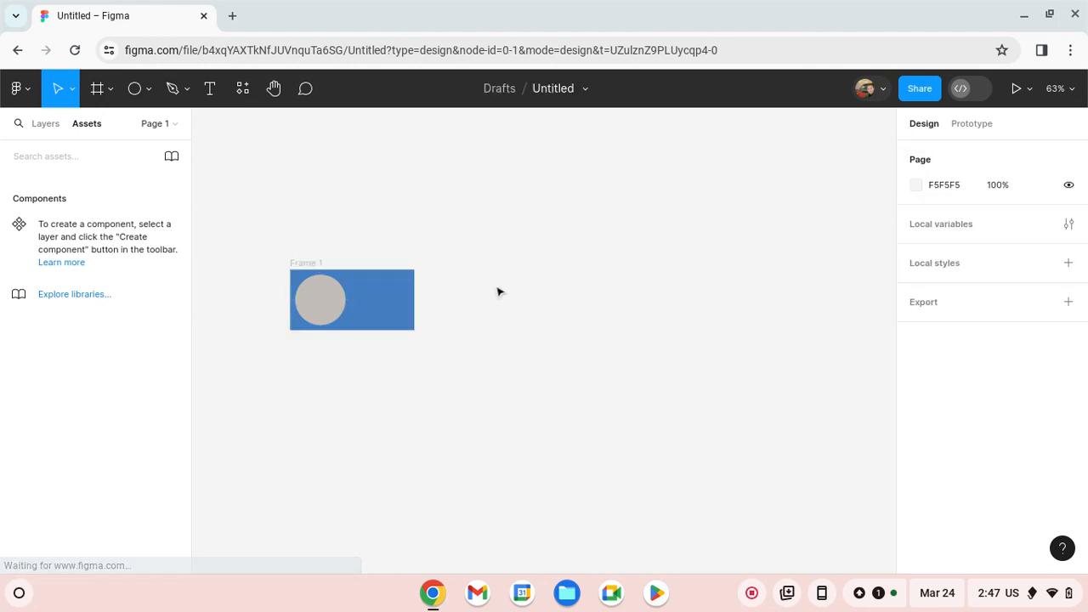
Step: Round the blue frame into a pill shape with a corner radius of 50
left_click(414, 308)
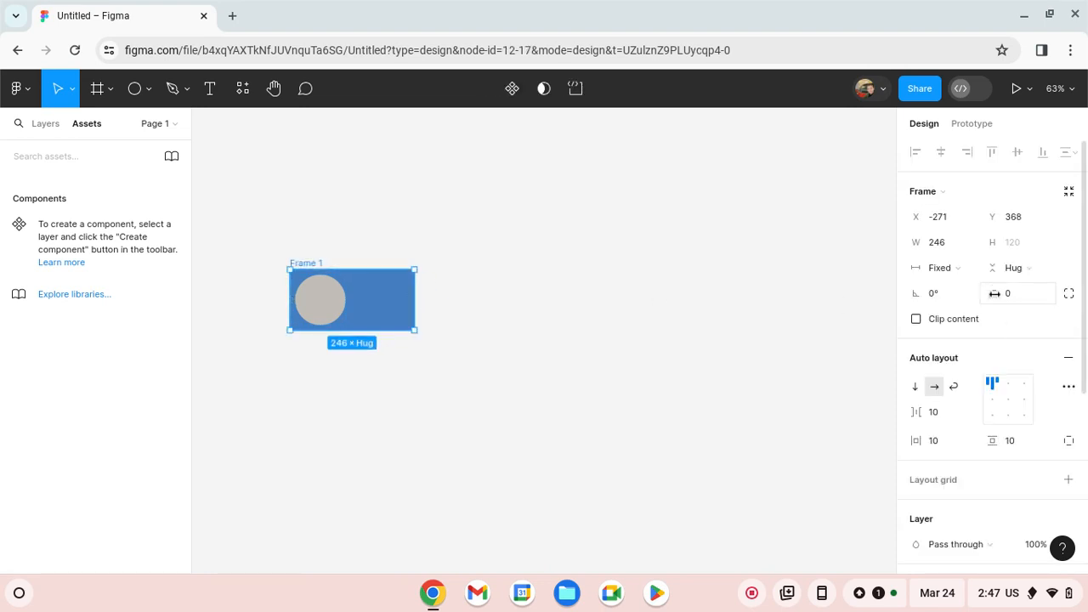
left_click_drag(994, 293, 834, 313)
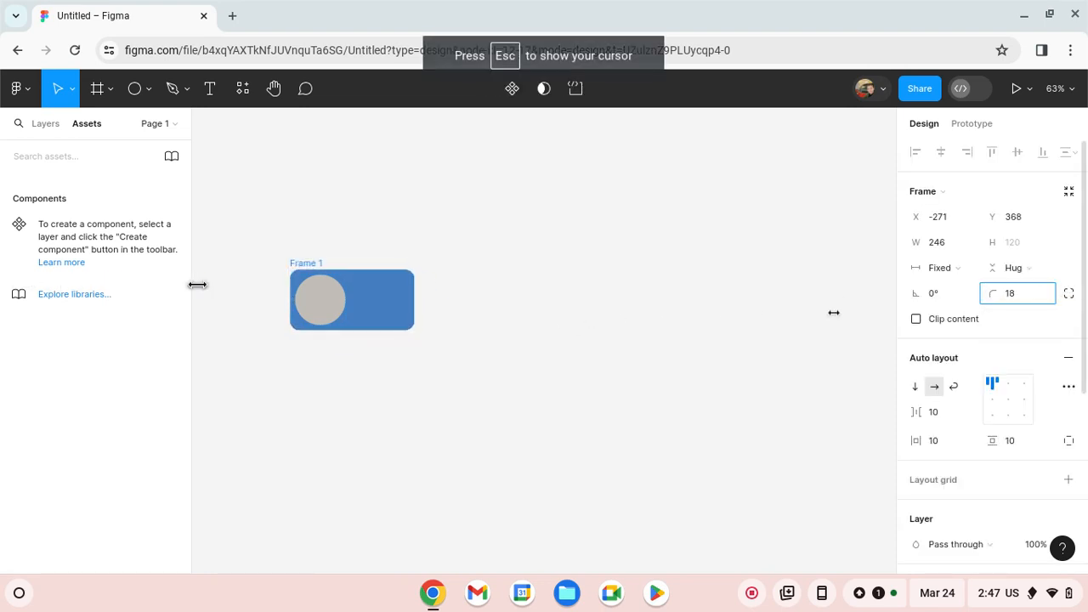
left_click_drag(199, 284, 697, 320)
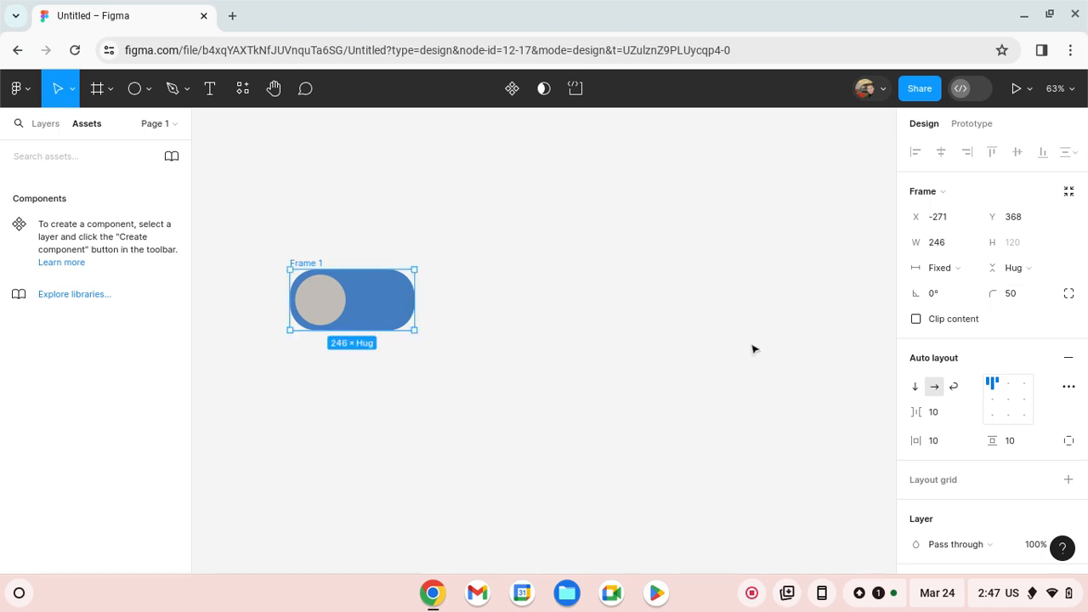
left_click(513, 358)
Step: Turn the blue toggle frame into a component and add a second variant to it
left_click(400, 280)
left_click(511, 89)
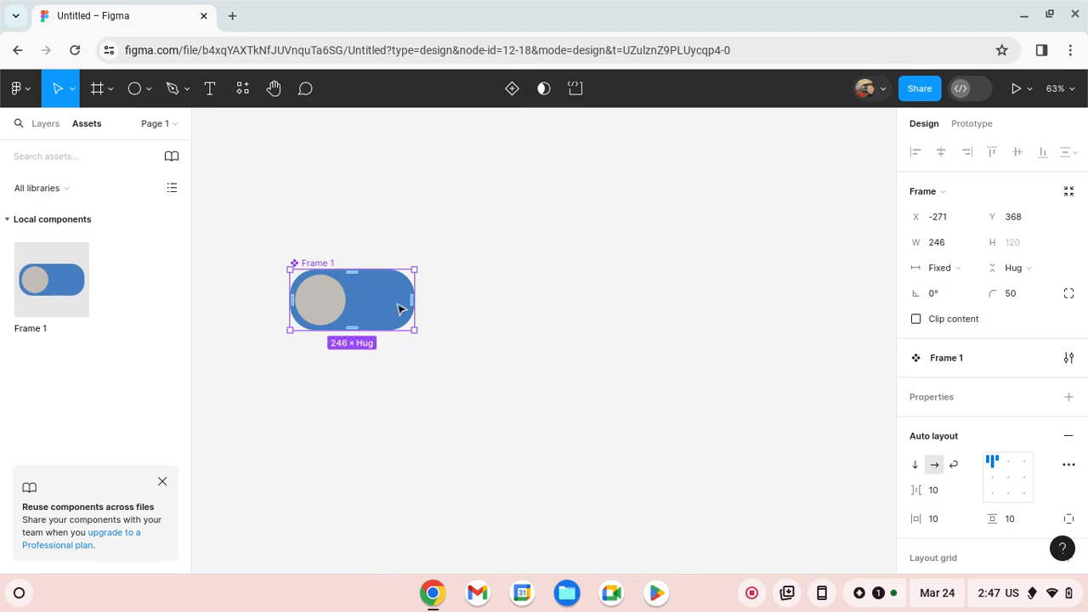
left_click(510, 93)
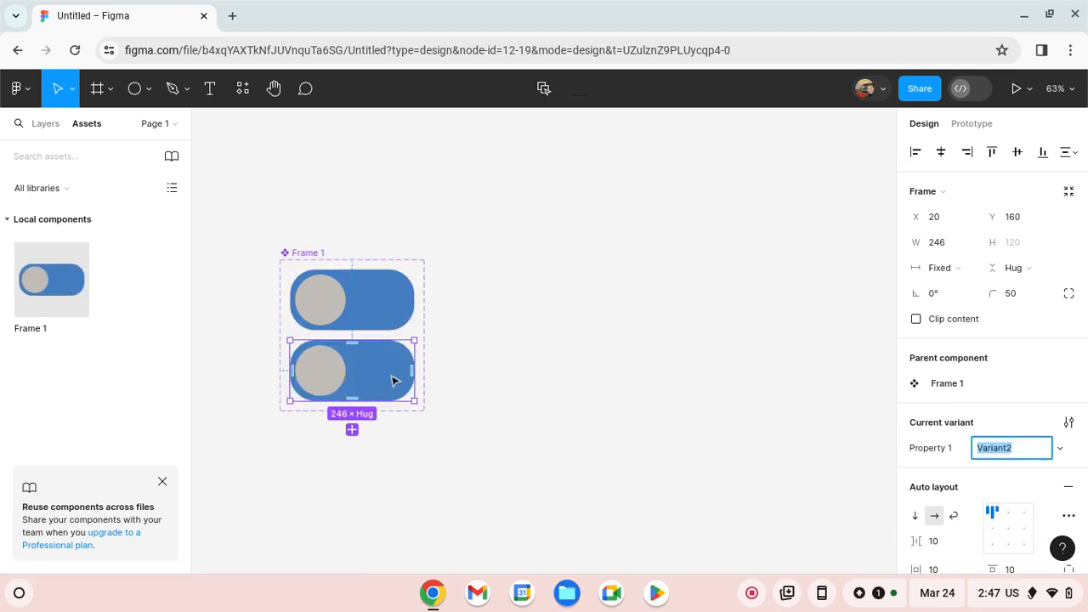
Step: Align the second variant's content to the right and vertically centred, undoing any accidental move of the variant
scroll(989, 488, "down", 1)
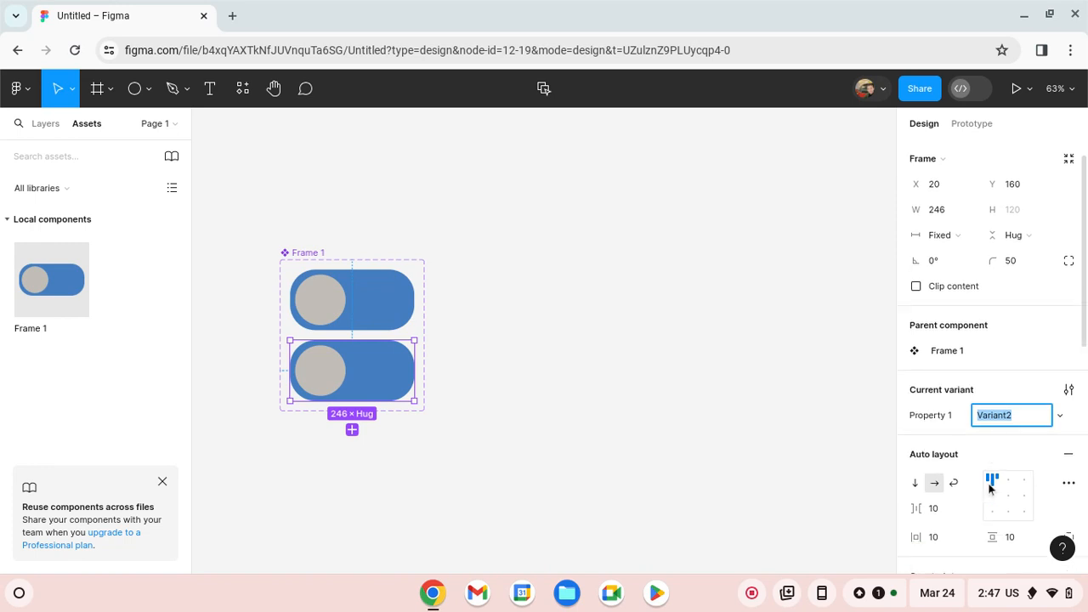
left_click(1026, 500)
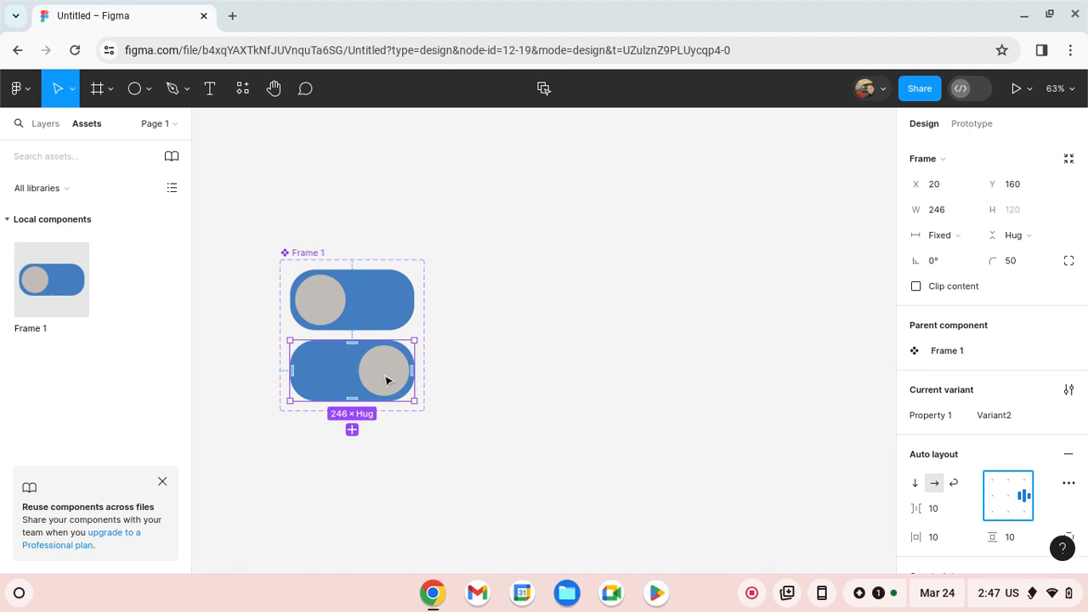
left_click_drag(387, 380, 322, 378)
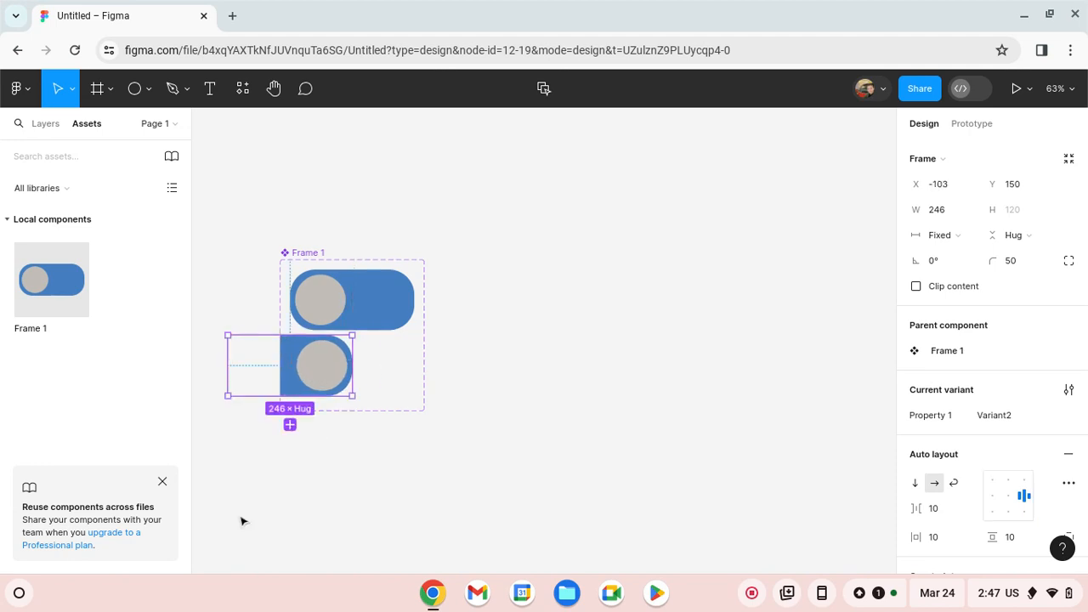
key("ctrl+z")
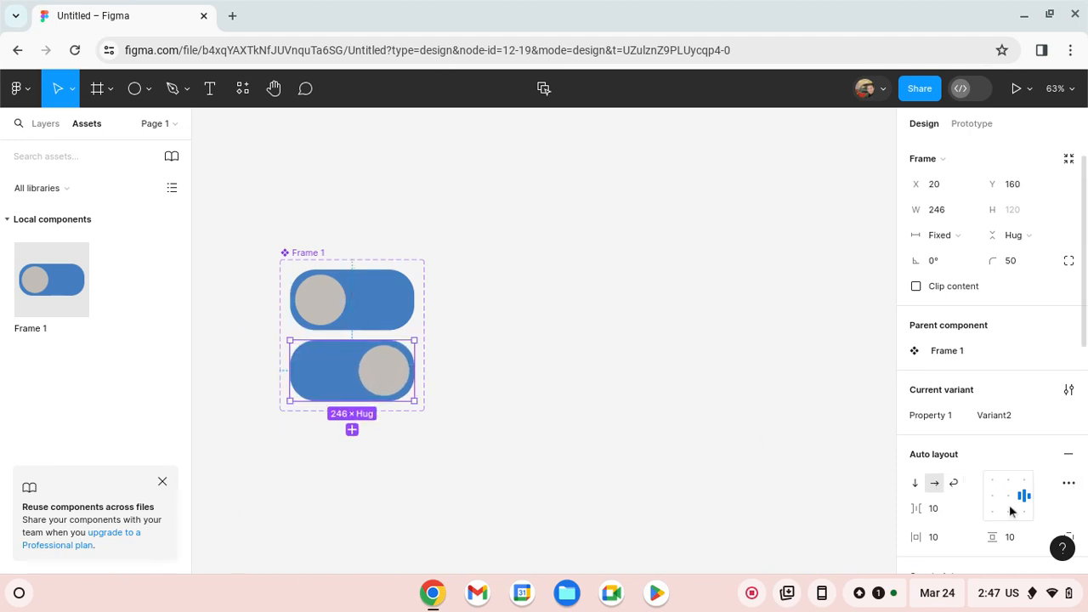
left_click(530, 427)
Step: Change the second variant's background fill to black 000000
left_click(313, 387)
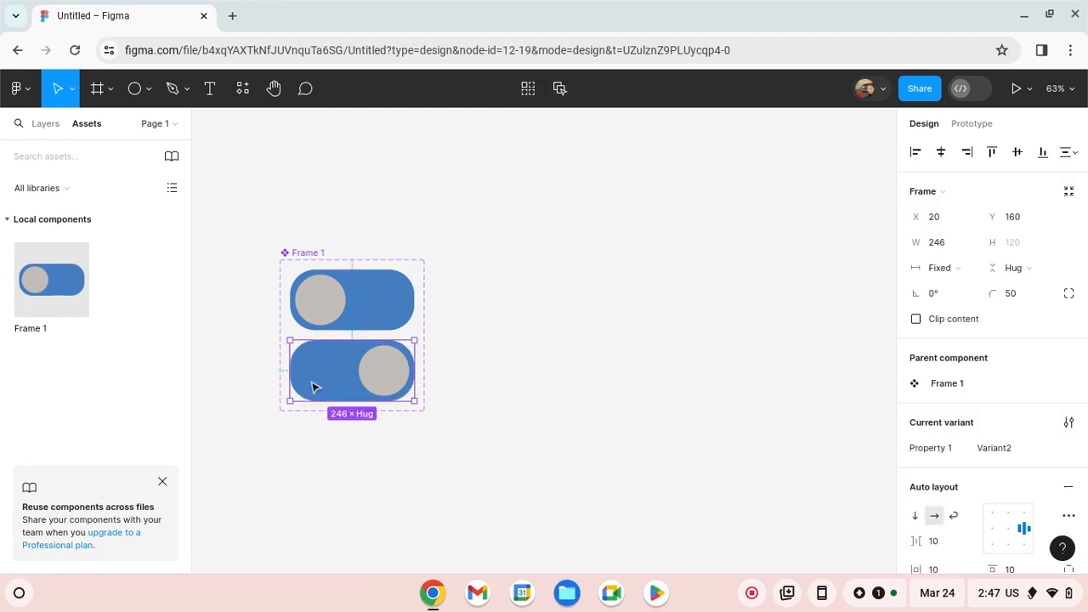
scroll(978, 459, "down", 5)
scroll(977, 476, "up", 1)
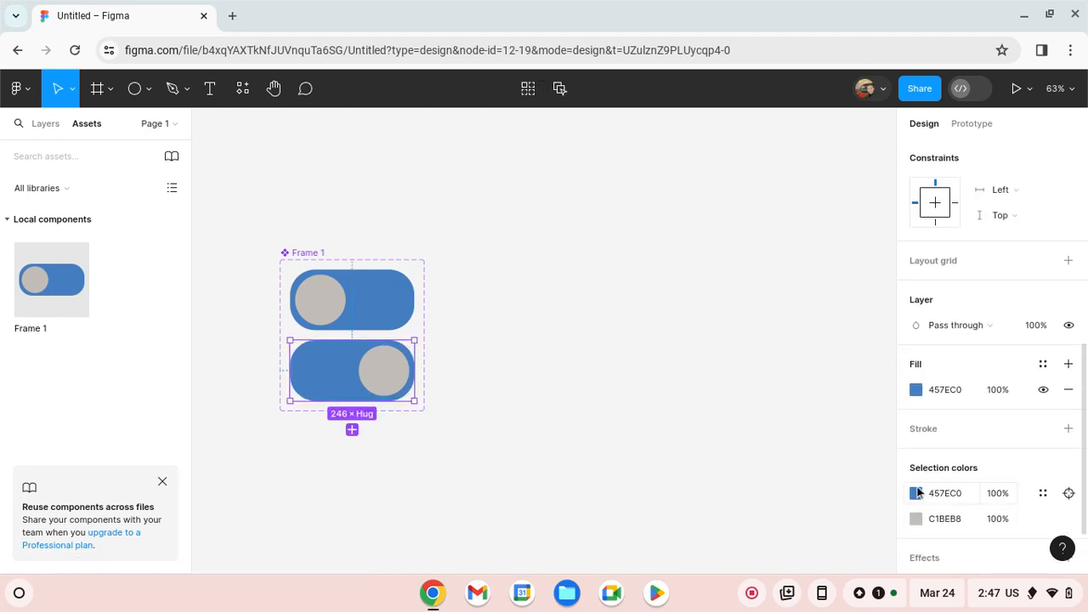
left_click(917, 392)
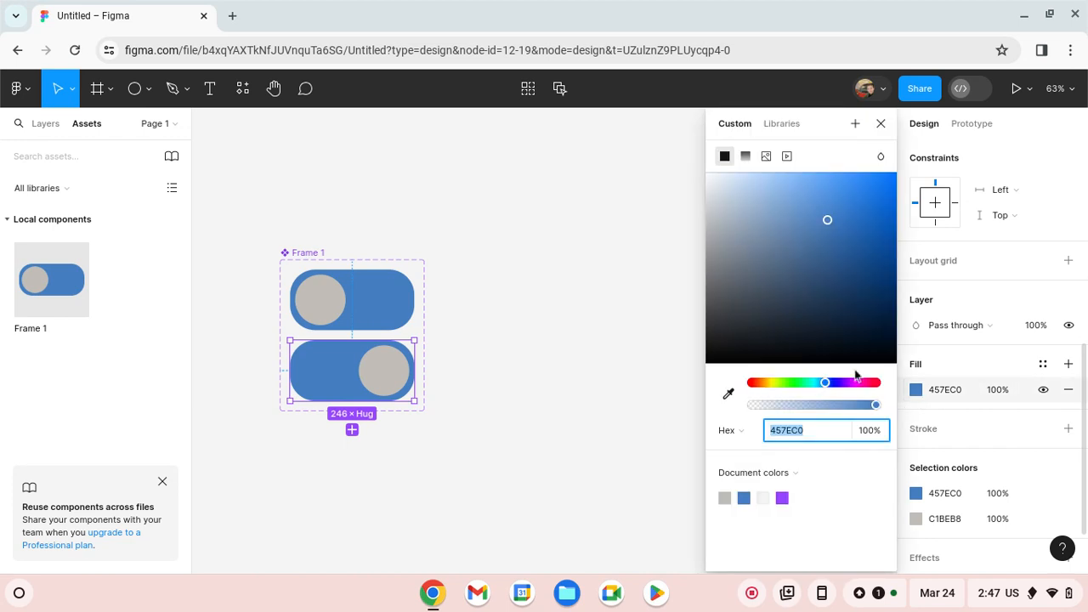
left_click_drag(809, 242, 772, 242)
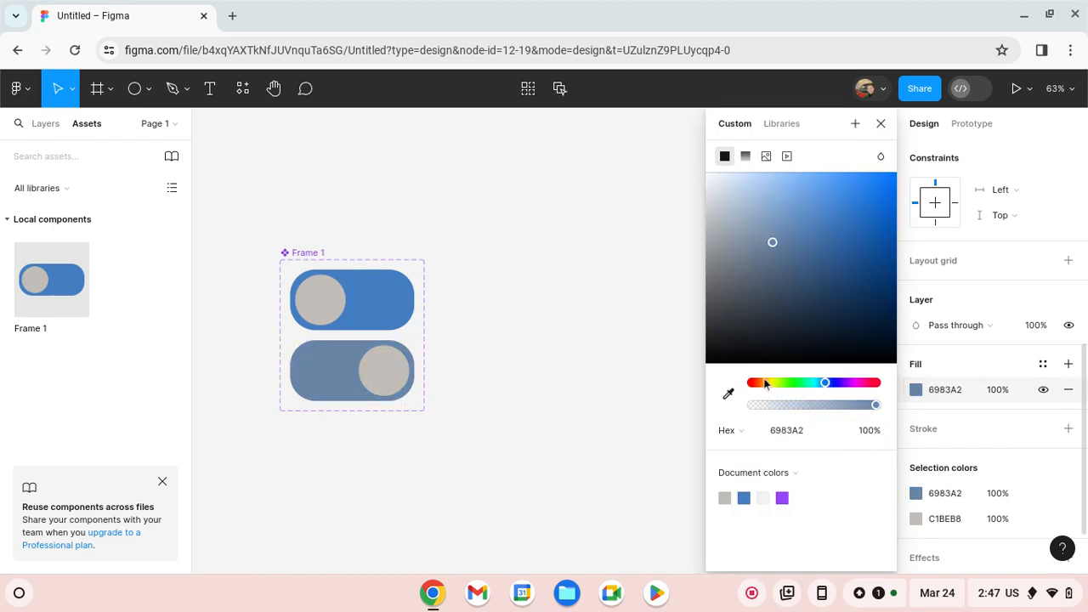
mouse_move(764, 384)
left_mouse_down()
mouse_move(863, 384)
mouse_move(749, 384)
left_mouse_up()
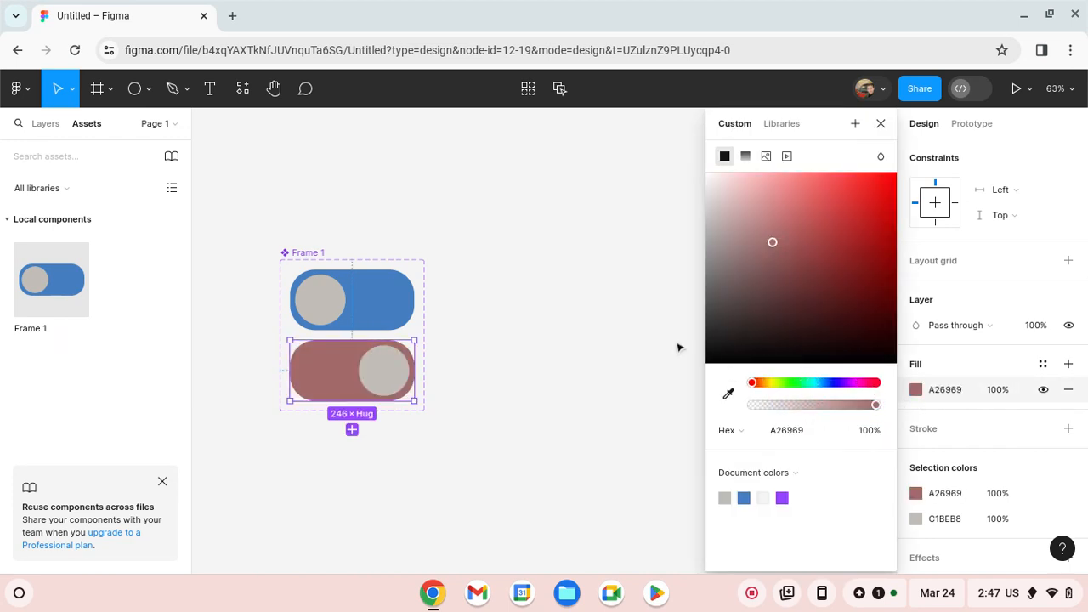
left_click_drag(711, 340, 695, 382)
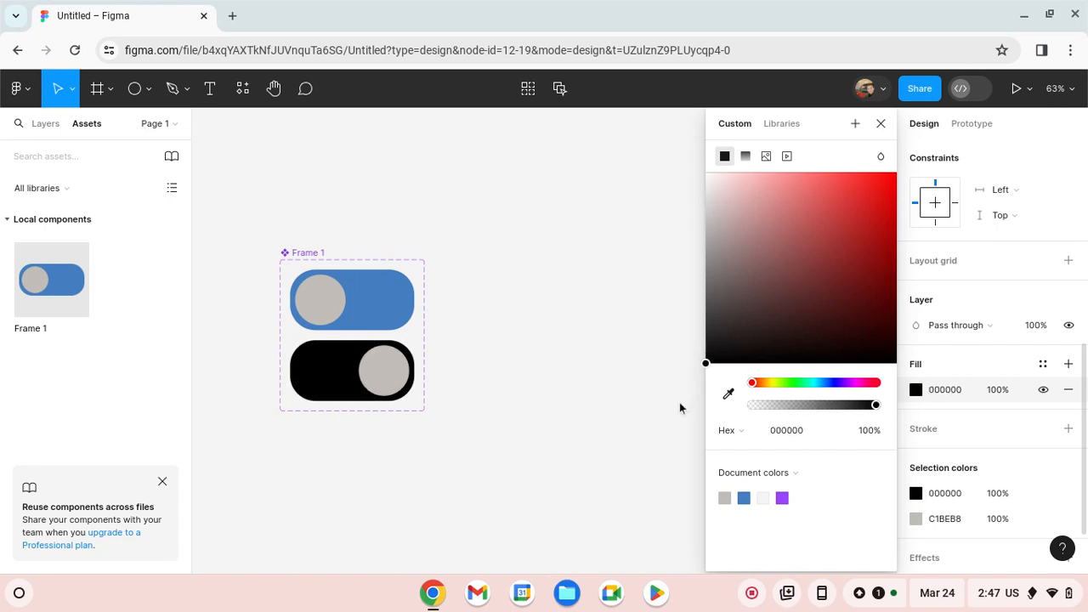
left_click(637, 420)
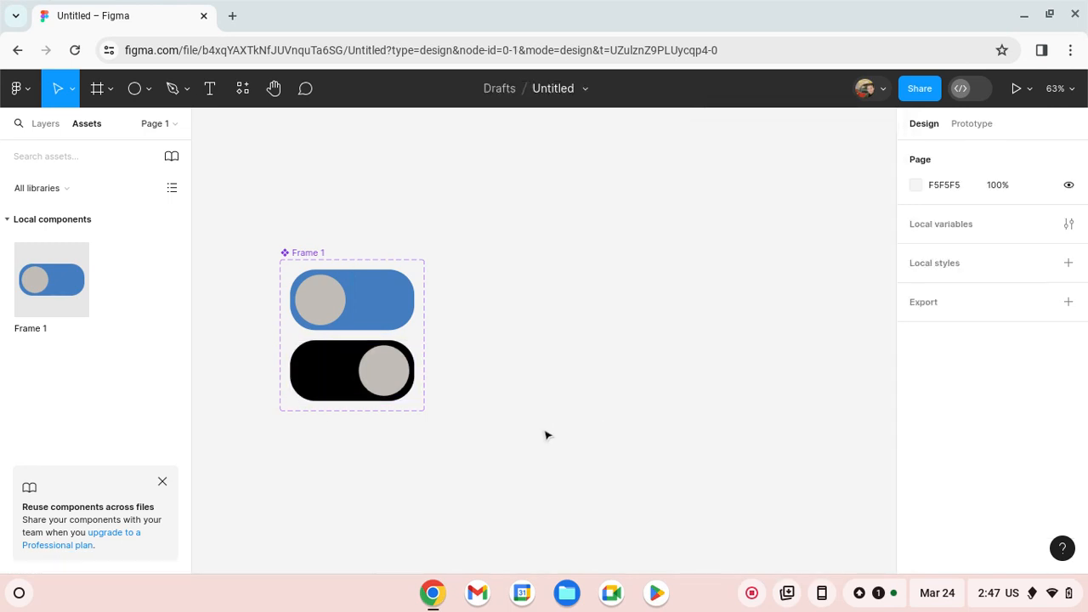
Step: Draw a frame about 645 × 399 to the right of the toggle component set and move it to about X 150, Y 308
scroll(511, 413, "down", 1)
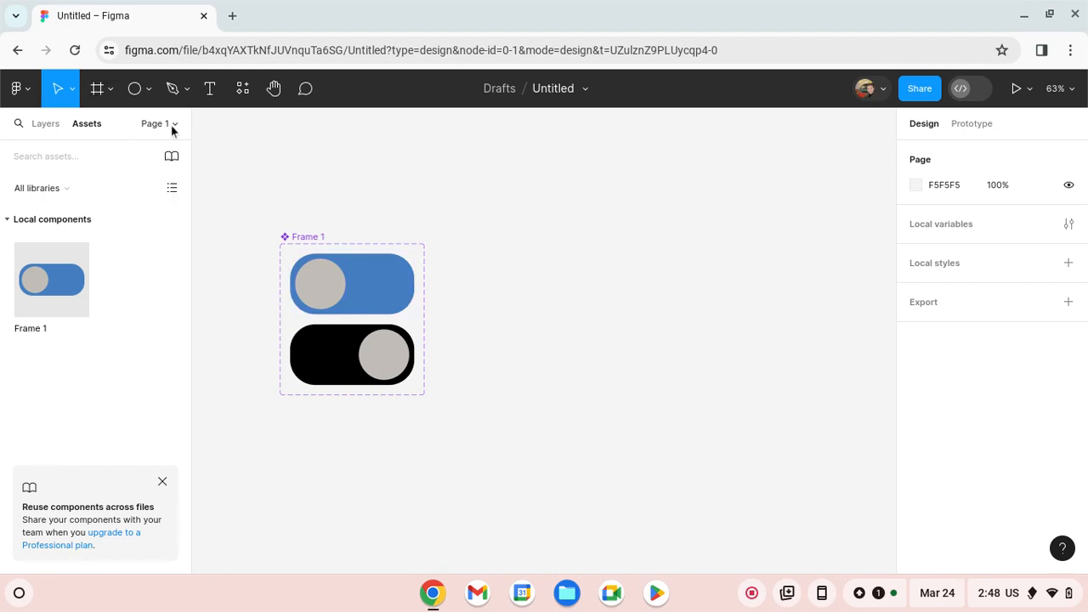
left_click(98, 90)
left_click_drag(507, 212, 833, 413)
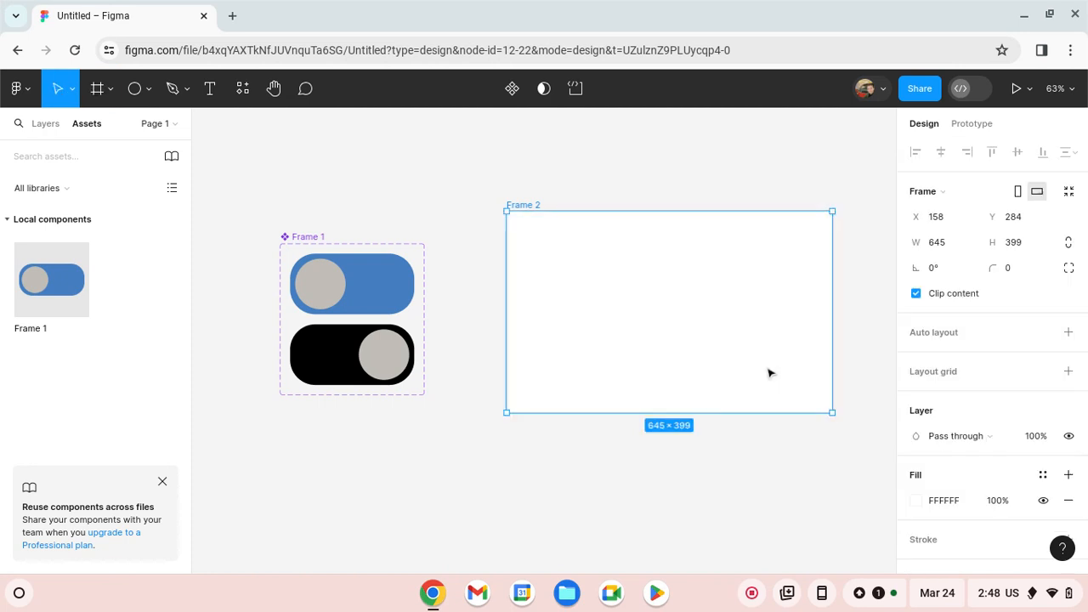
left_click_drag(697, 341, 693, 353)
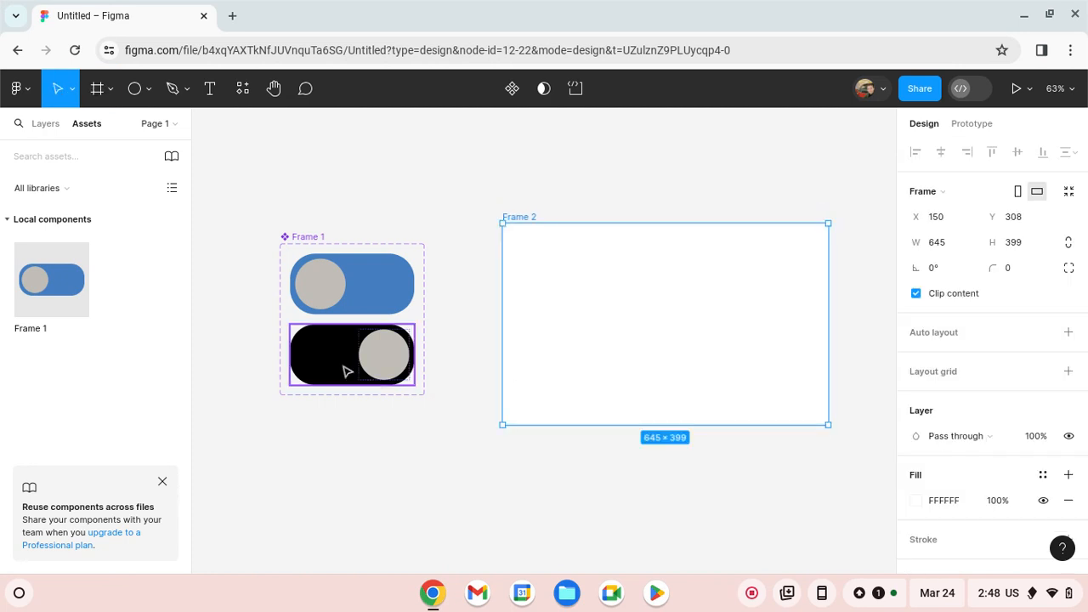
Step: Link the blue variant to the black one and back with on-tap Change to prototype interactions, using Smart animate, Ease out, 300ms
left_click(356, 443)
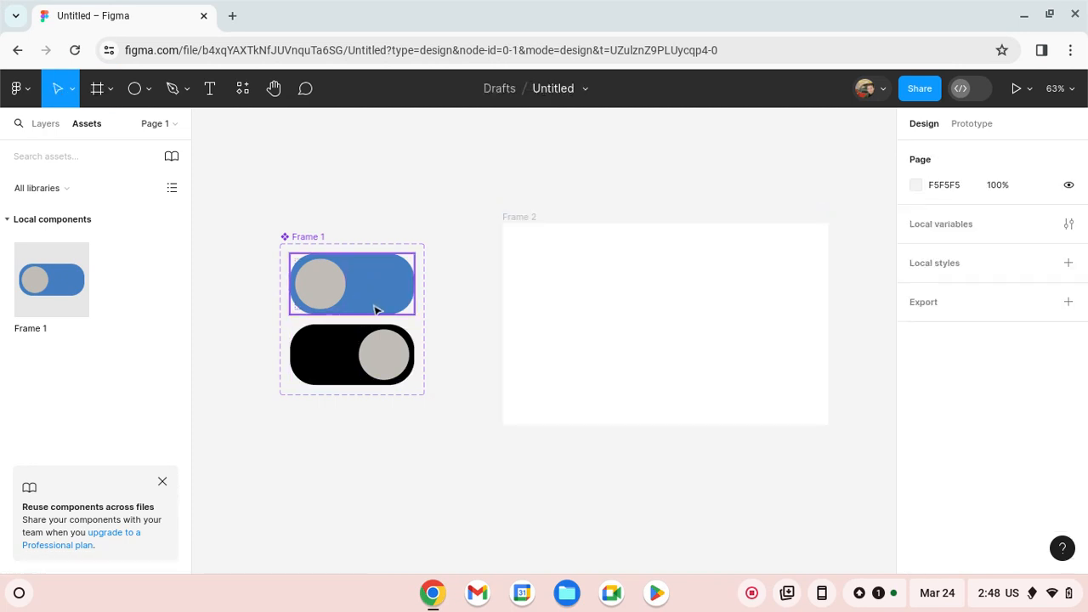
left_click(378, 311)
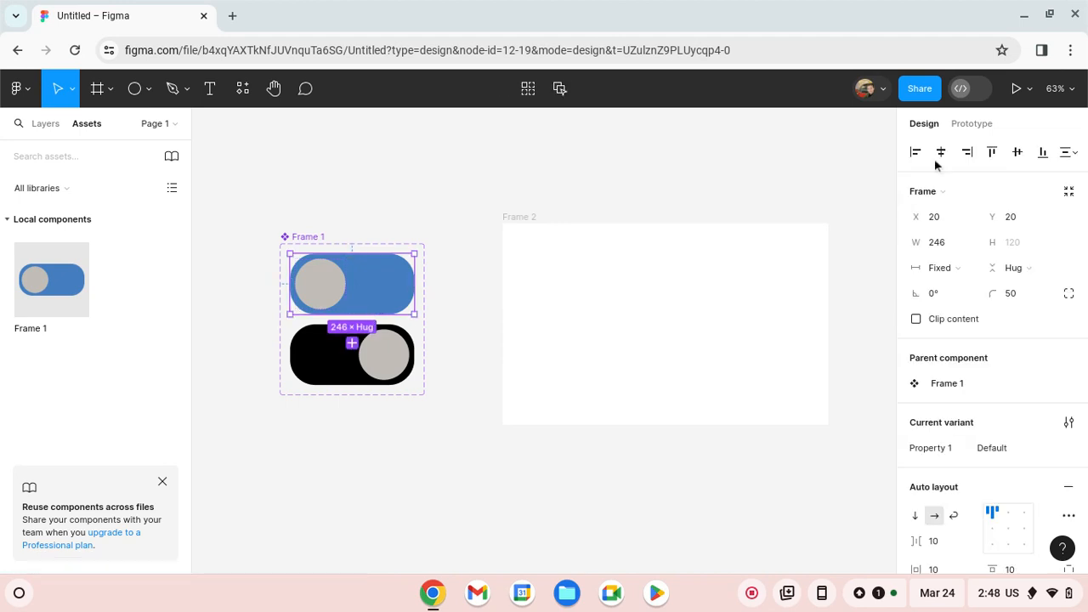
left_click(973, 128)
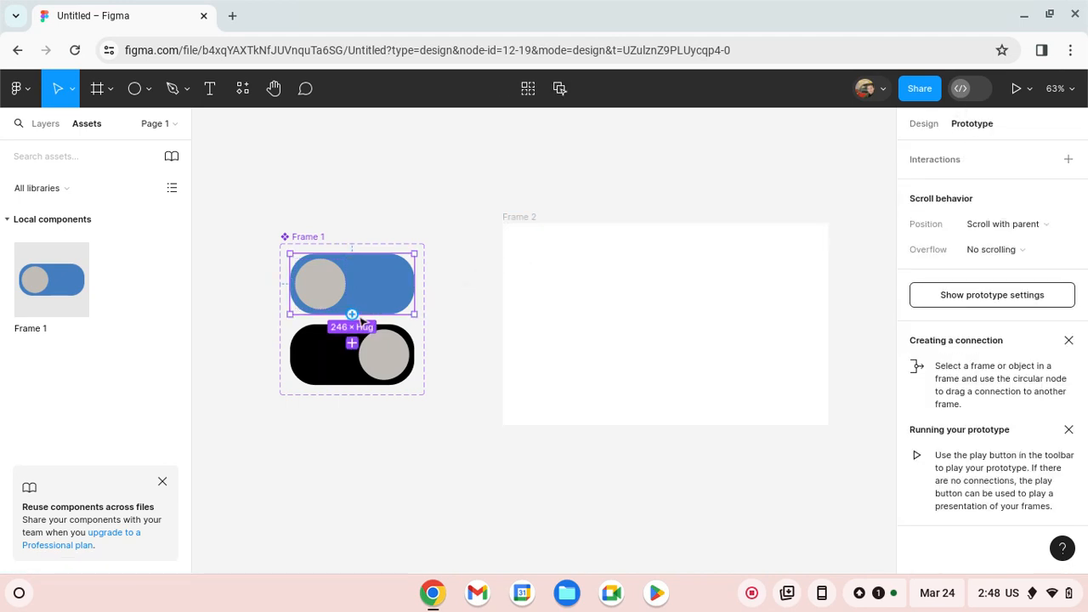
left_click_drag(414, 285, 403, 361)
left_click(460, 340)
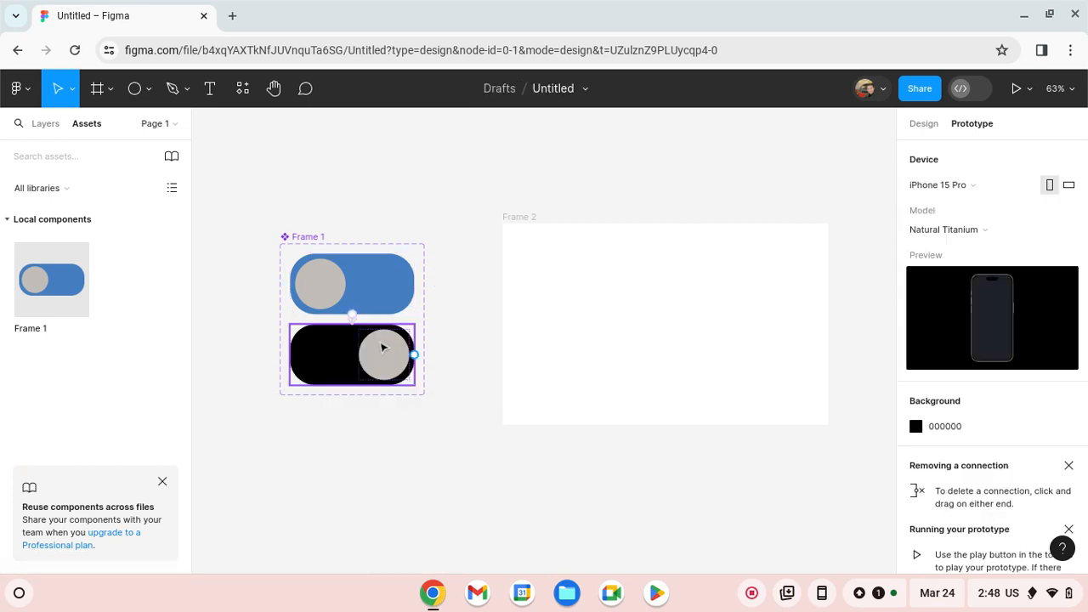
left_click_drag(414, 357, 405, 280)
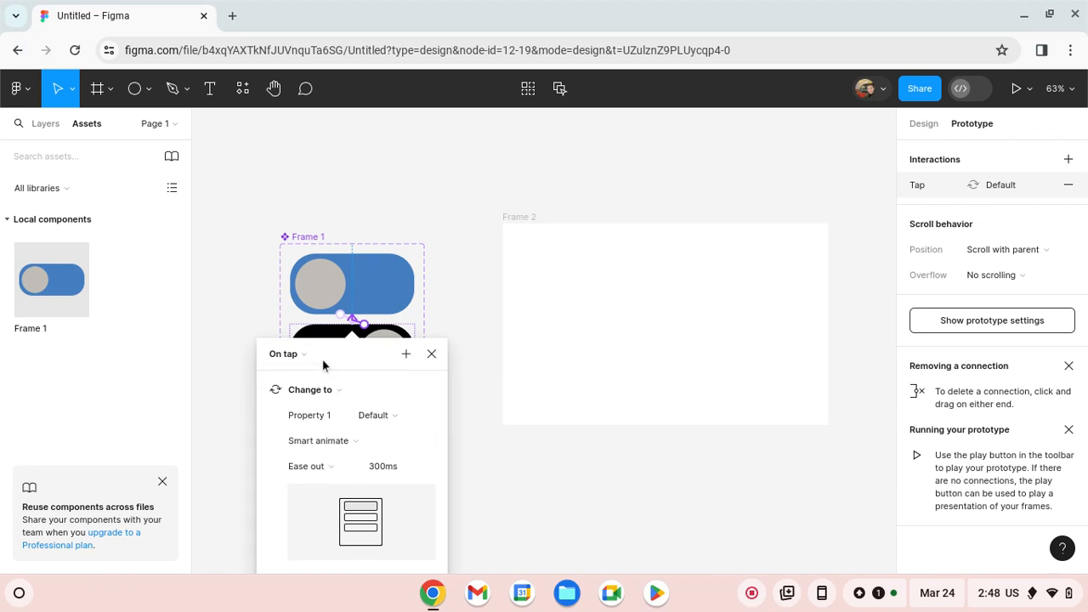
left_click(510, 204)
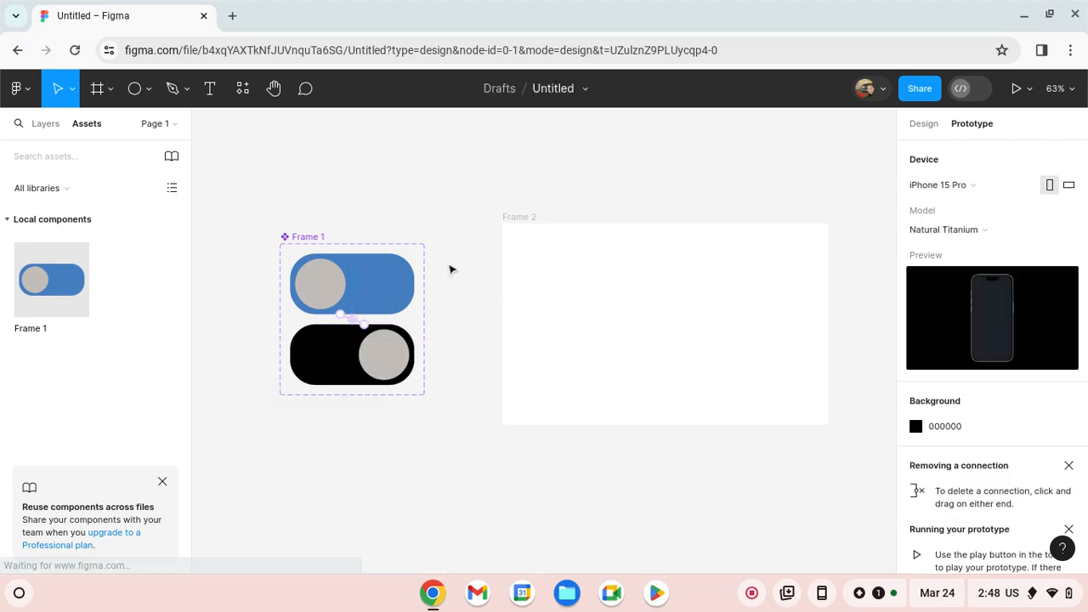
Step: Place an instance of the Frame 1 toggle component from the local components near the centre of Frame 2
left_click(56, 125)
left_click(102, 122)
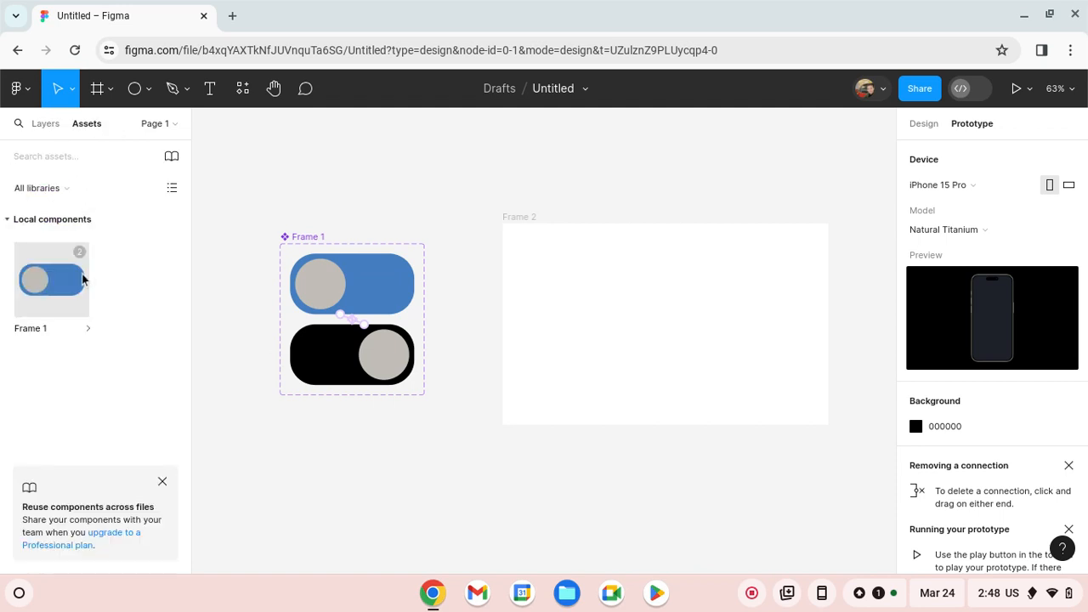
left_click_drag(73, 294, 681, 323)
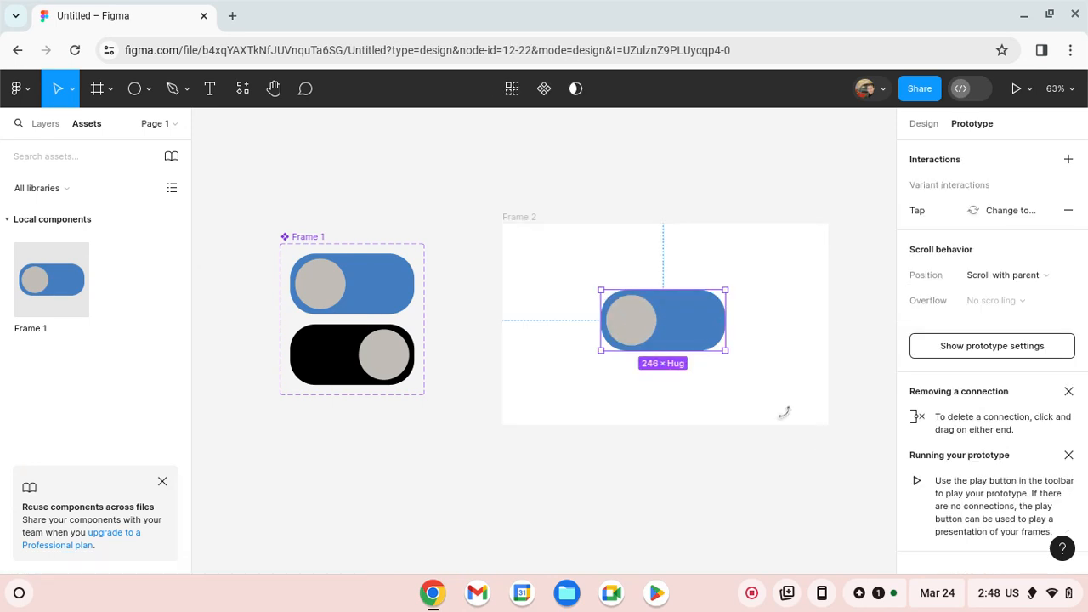
left_click(768, 470)
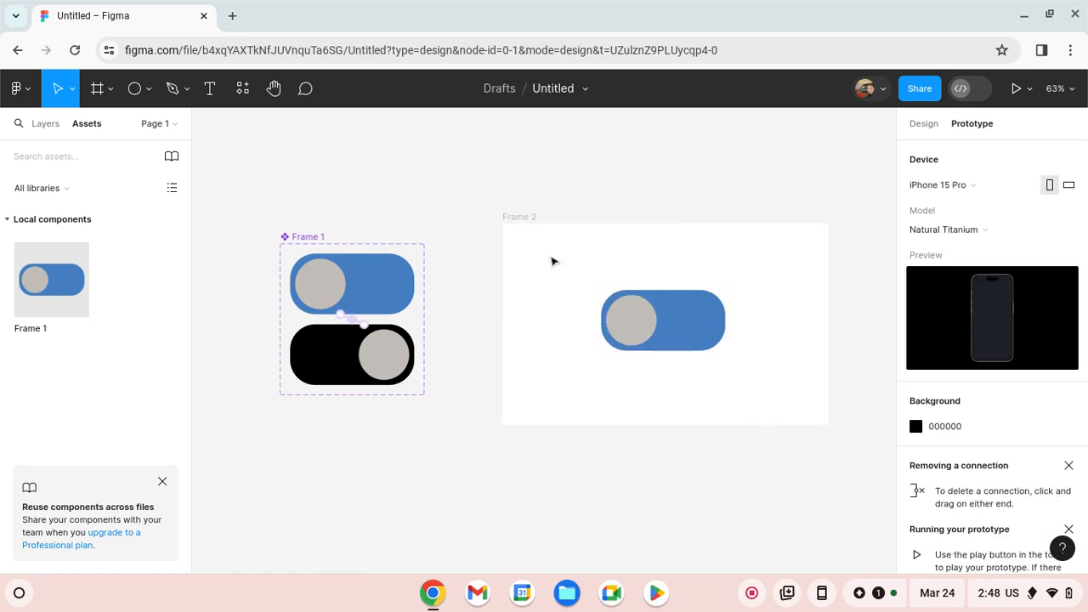
Step: Add a flow starting point to Frame 2 in the prototype settings
left_click(931, 132)
left_click(969, 125)
right_click(751, 258)
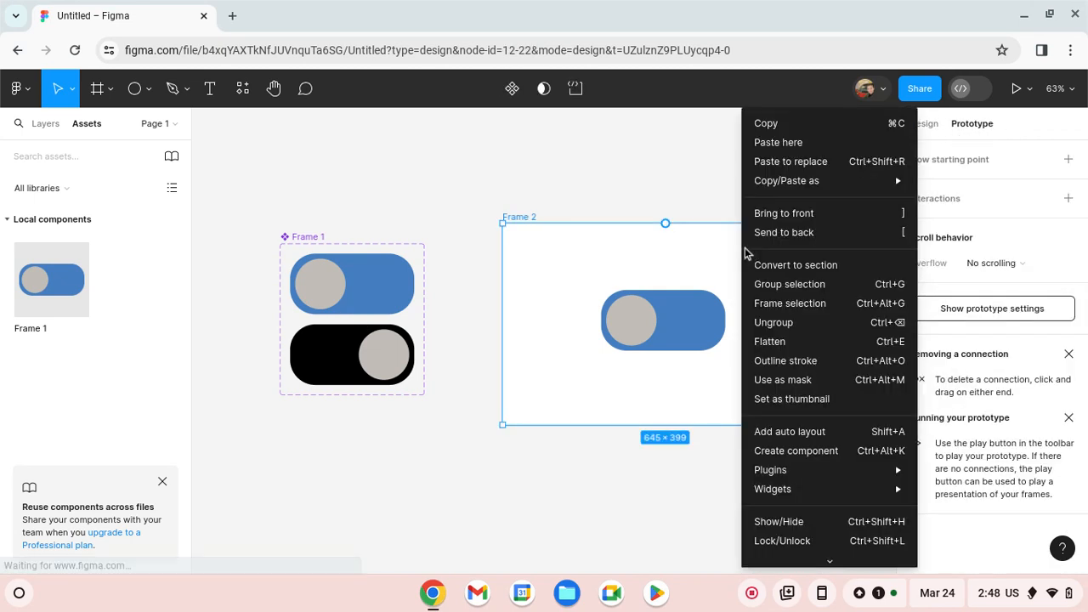
left_click(657, 239)
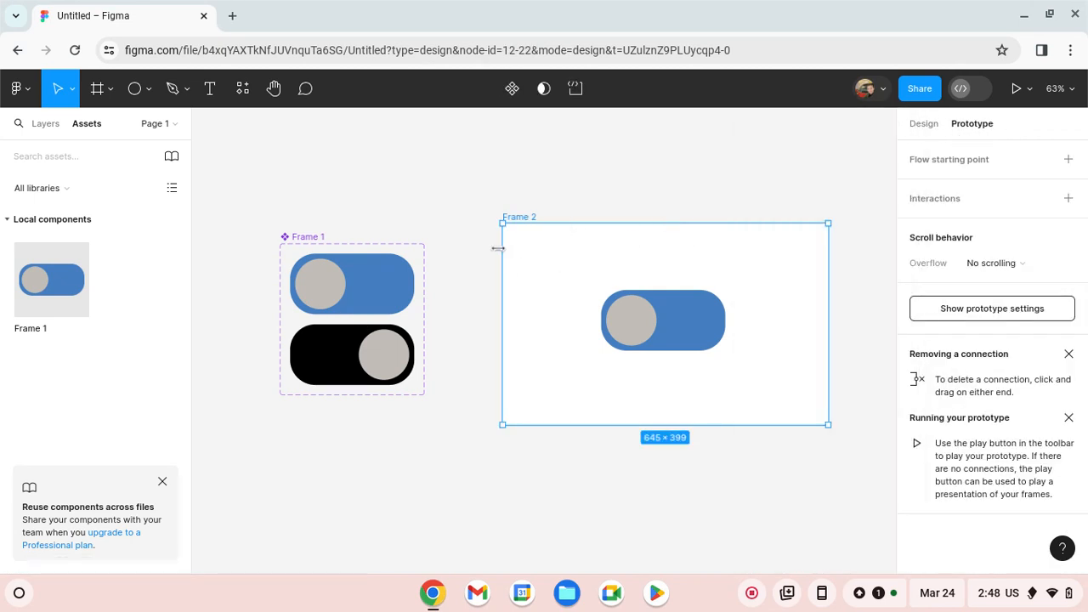
left_click(966, 160)
left_click(773, 198)
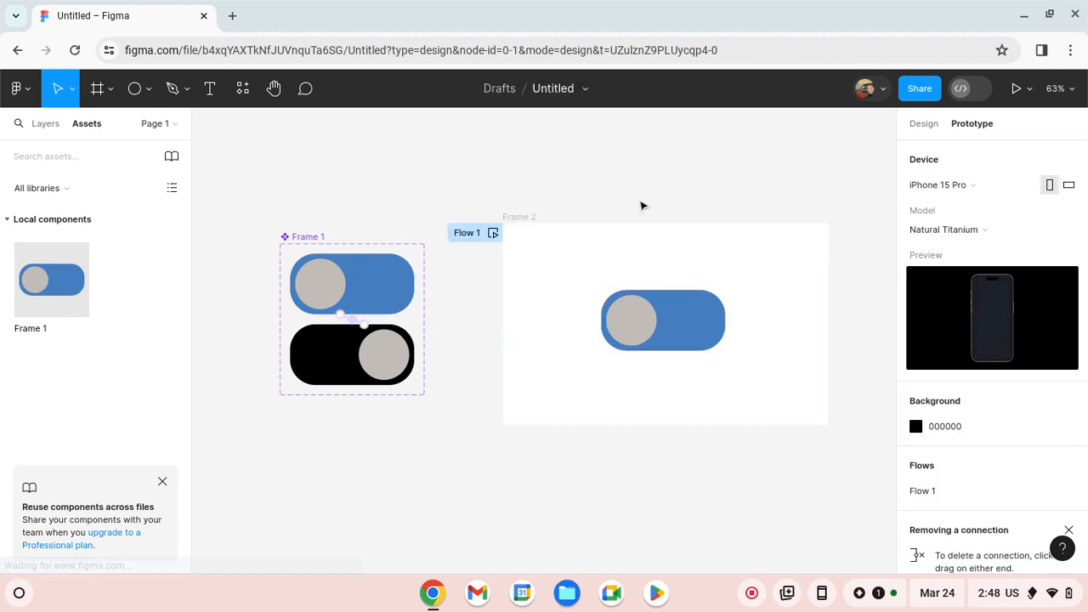
Step: Present the prototype in its own tab, test the toggle once, and return to the design file
left_click(1014, 89)
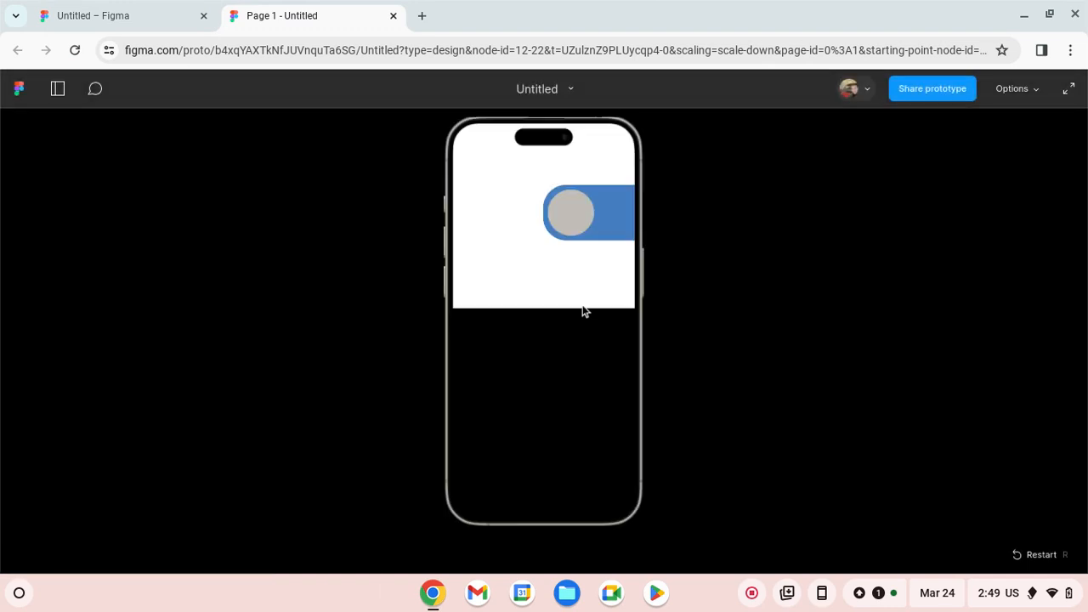
left_click(597, 214)
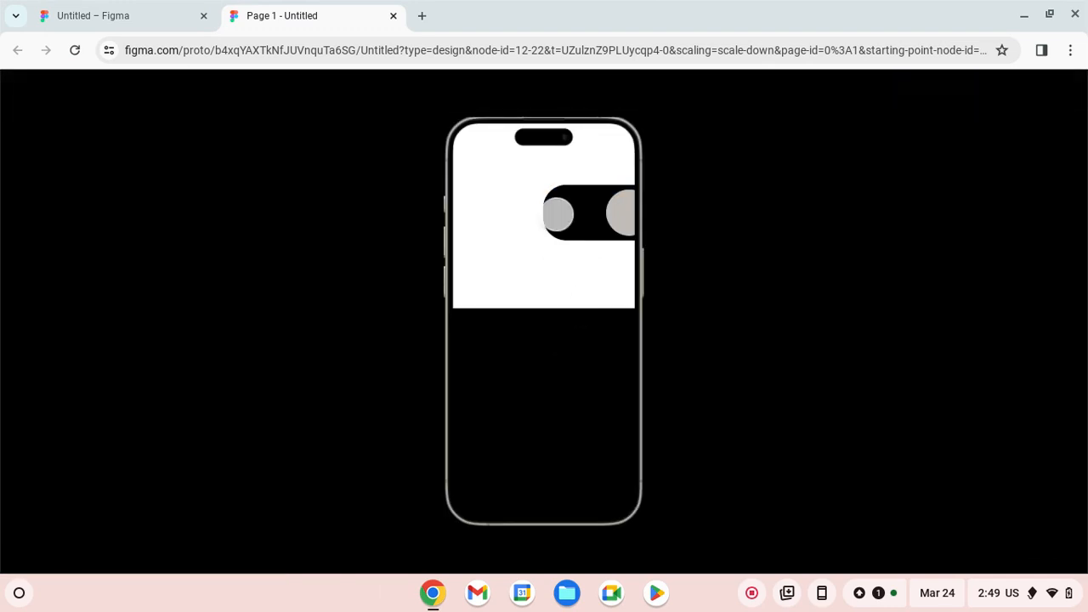
key("ctrl+shift+Tab")
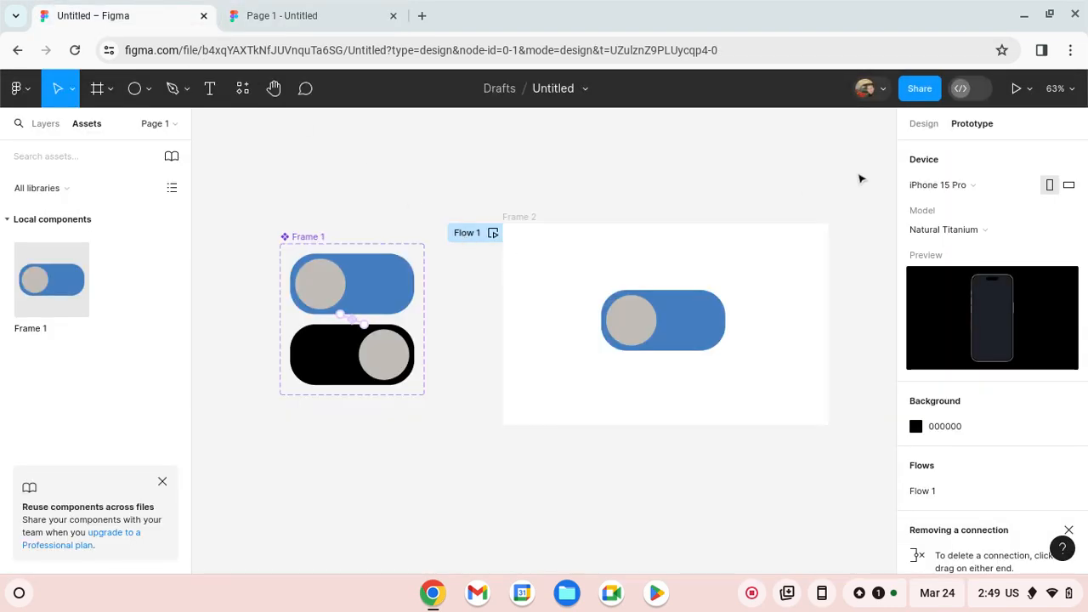
Step: Preview Flow 1 inside the editor and switch the toggle back and forth several times to test its animation
left_click(493, 233)
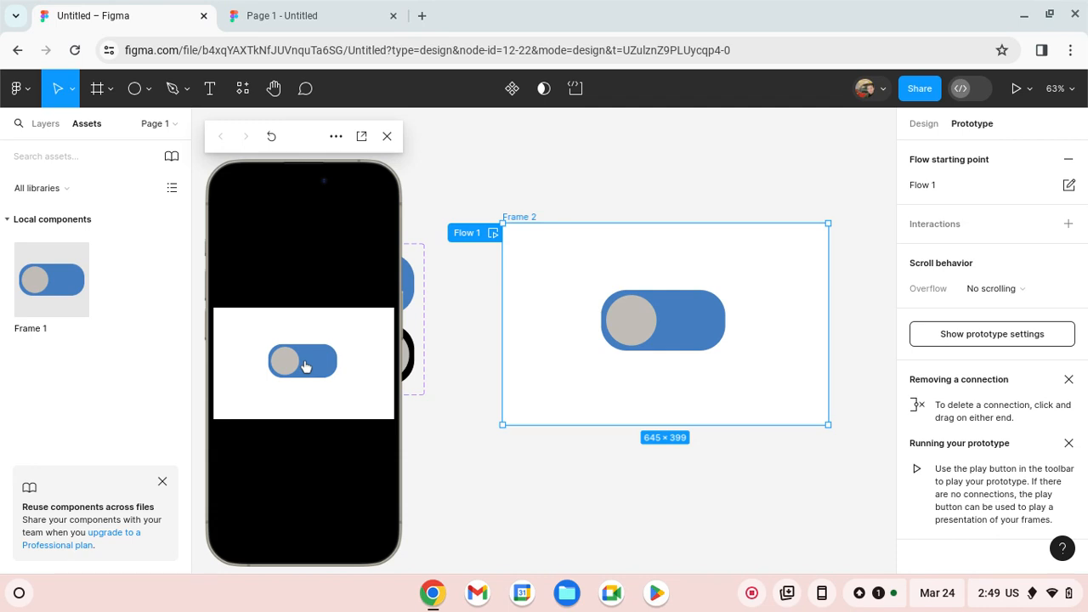
left_click(306, 366)
left_click(313, 377)
left_click(313, 379)
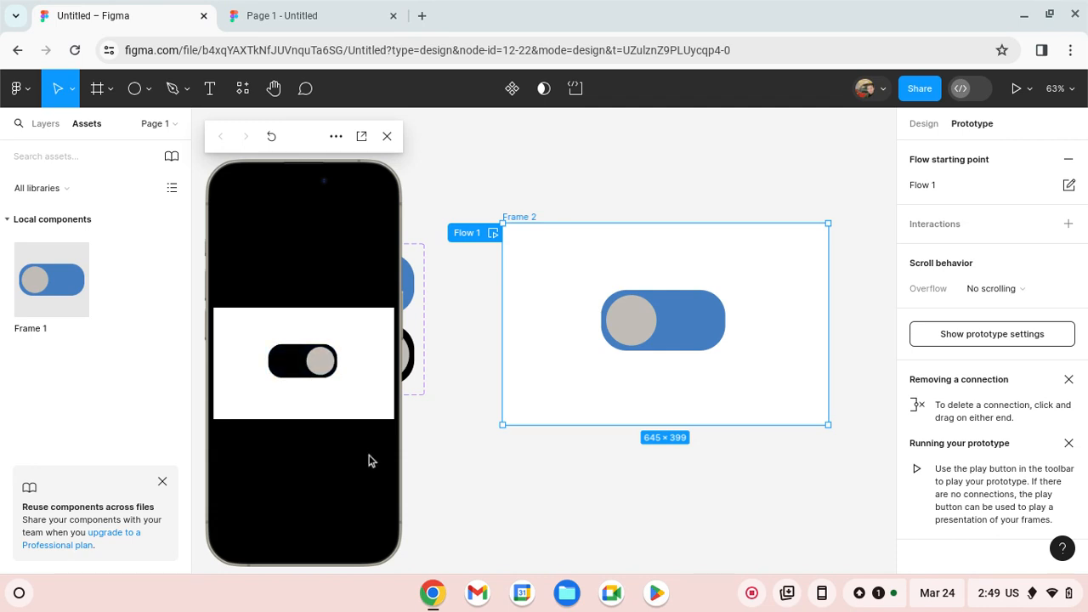
left_click(322, 367)
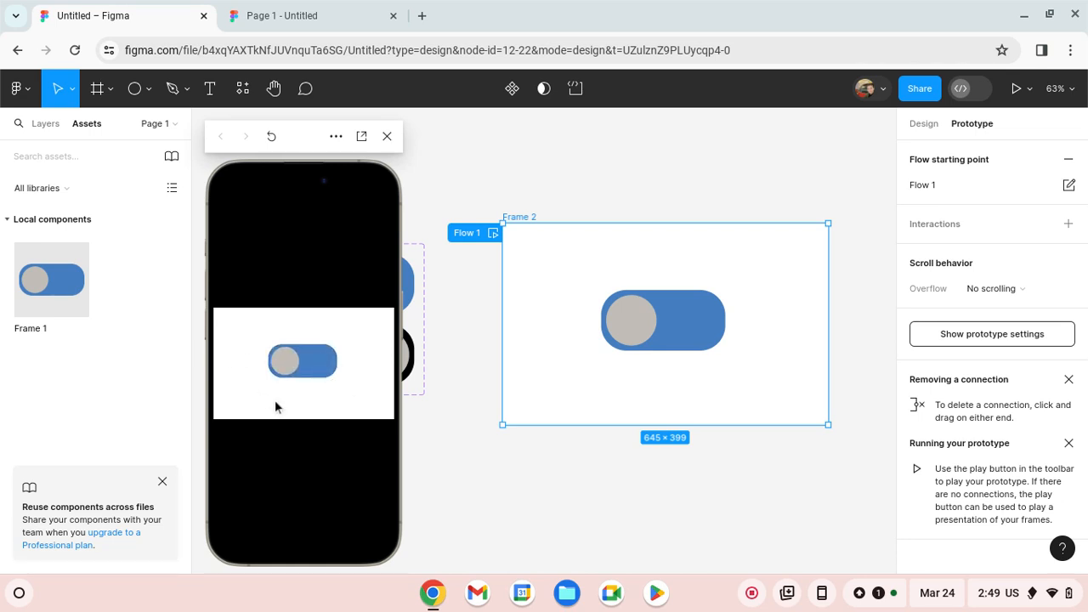
left_click(292, 363)
left_click(312, 372)
left_click(308, 364)
left_click(316, 371)
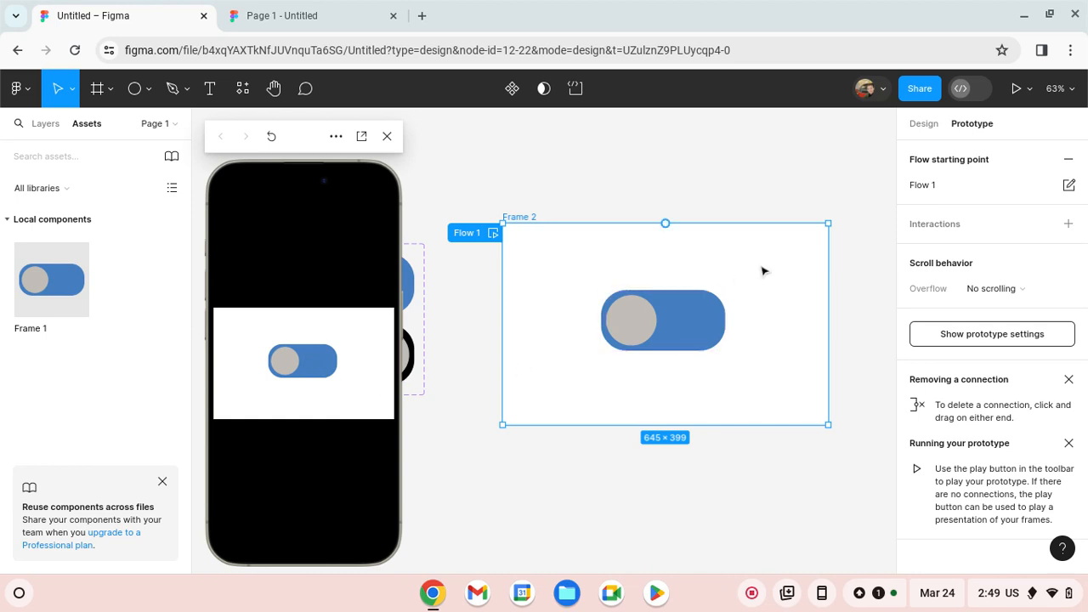